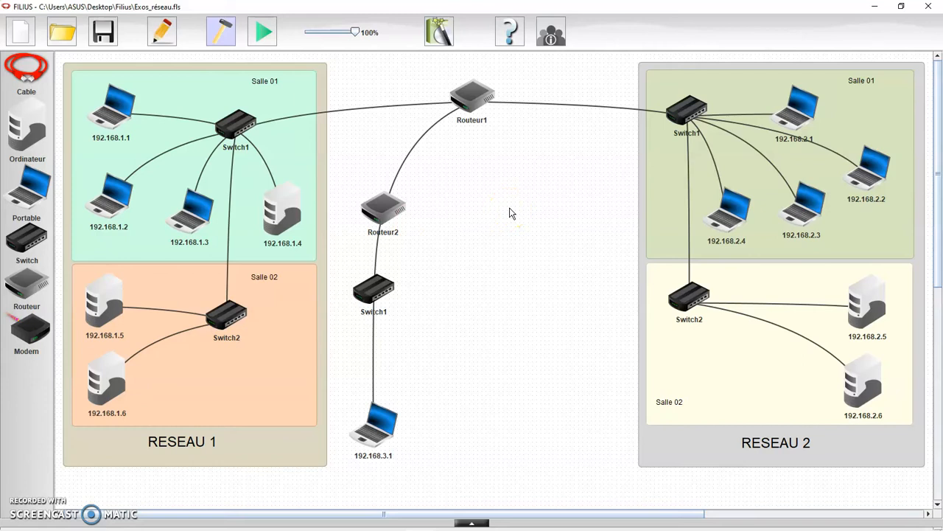
Draw a structural block around the lower Switch1 and laptop 192.168.3.1 between the two networks, and colour it light grey.
left_click(164, 35)
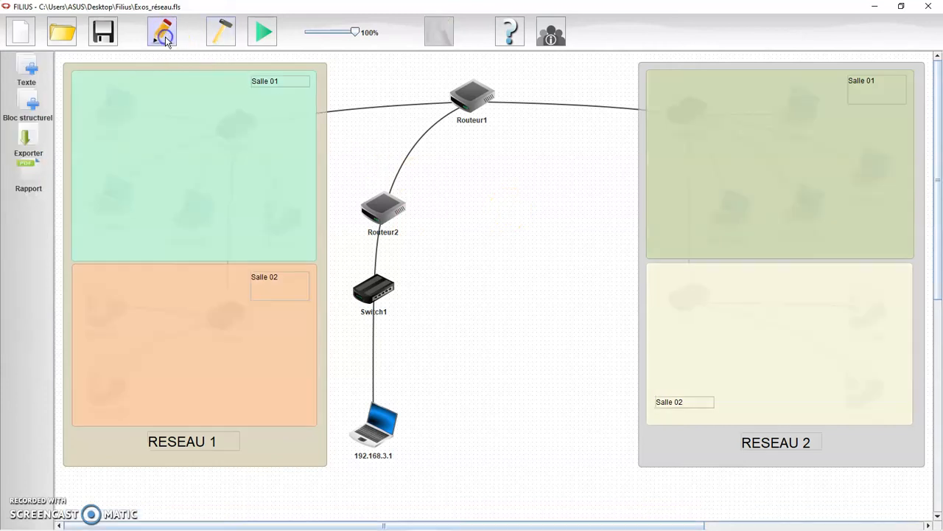
left_click_drag(29, 104, 637, 473)
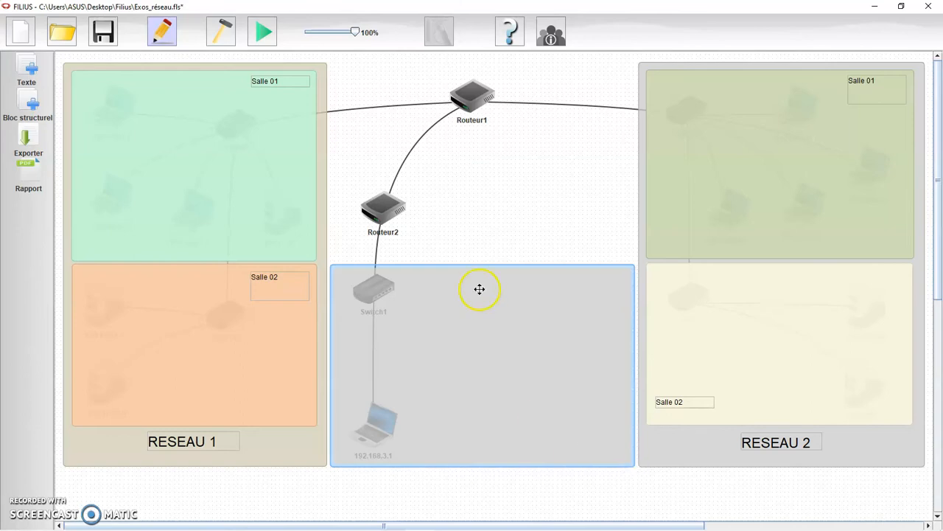
right_click(481, 371)
mouse_move(504, 377)
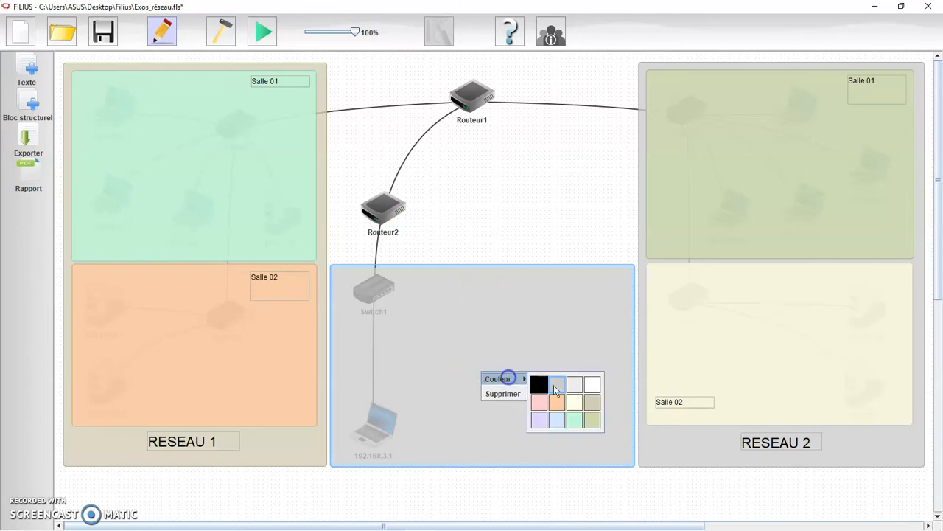
left_click(578, 391)
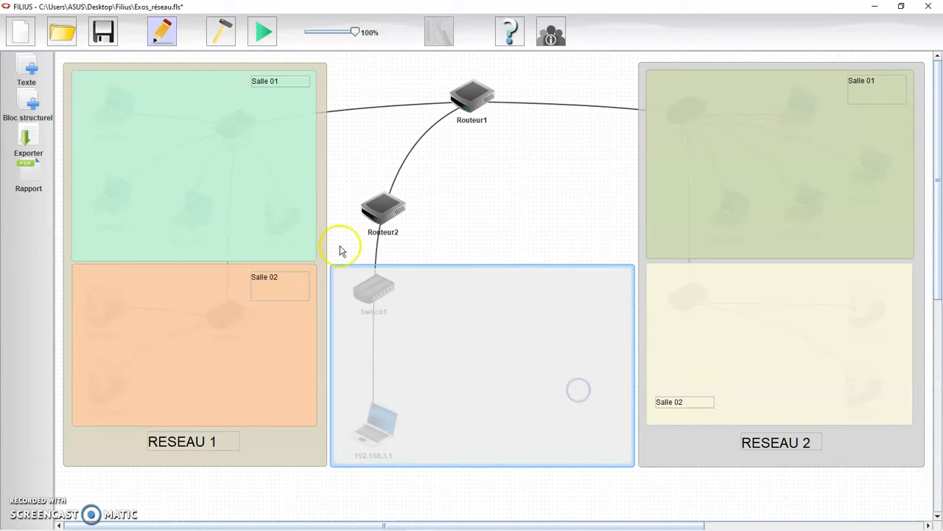
Add the text label "RESEAU 3" inside the light grey block and set its font size to Plus grande.
left_click_drag(25, 72, 596, 447)
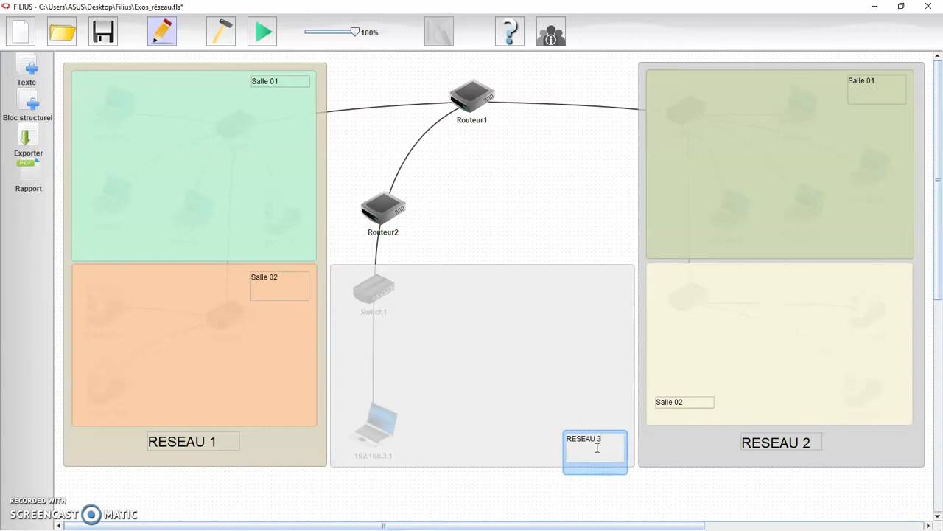
right_click(598, 447)
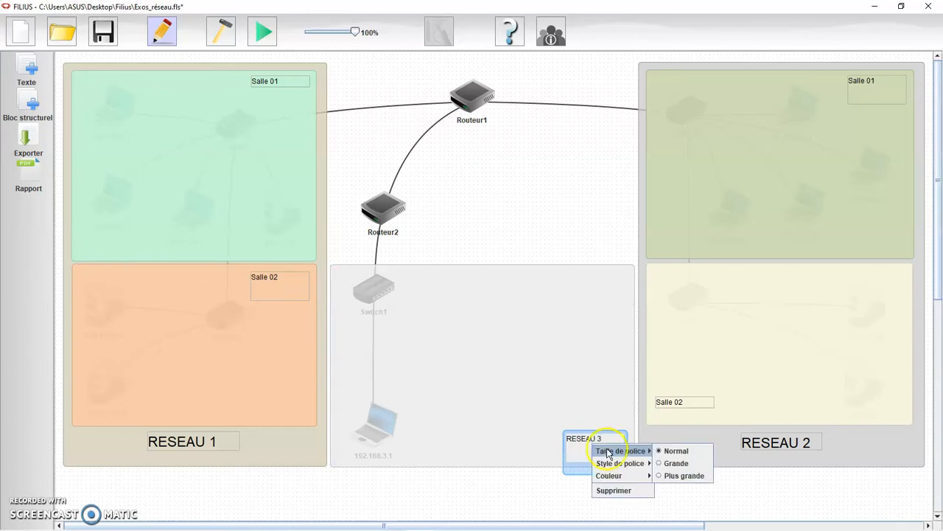
left_click(676, 473)
Fit the RESEAU 3 label's frame to its text, move it into the block's lower-right corner, and return to design mode.
left_click_drag(563, 451, 583, 463)
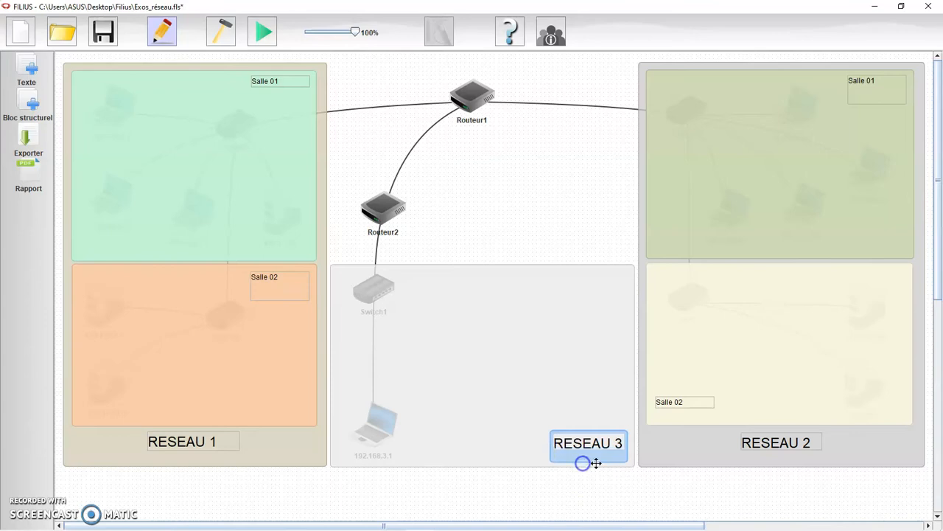
left_click(600, 464)
left_click(607, 442)
left_click(606, 442)
left_click_drag(612, 457, 617, 467)
left_click(659, 488)
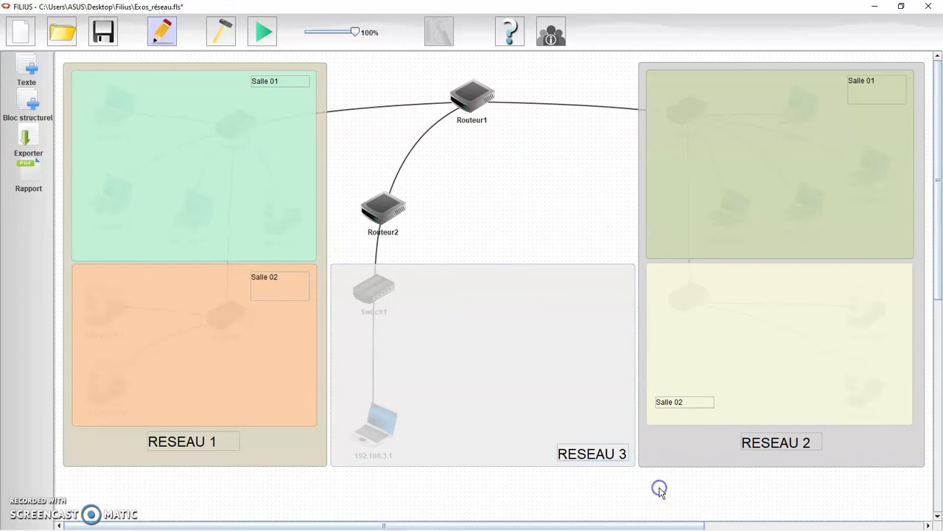
left_click(546, 217)
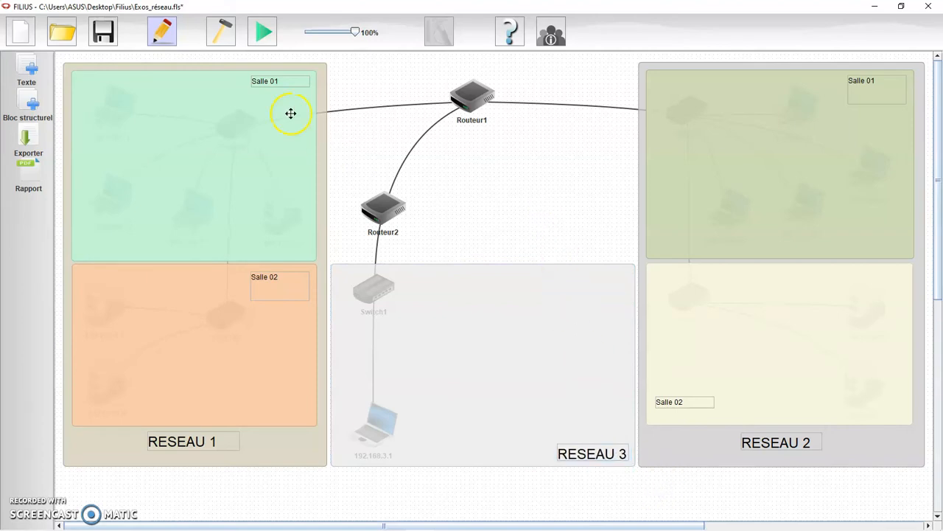
left_click(221, 31)
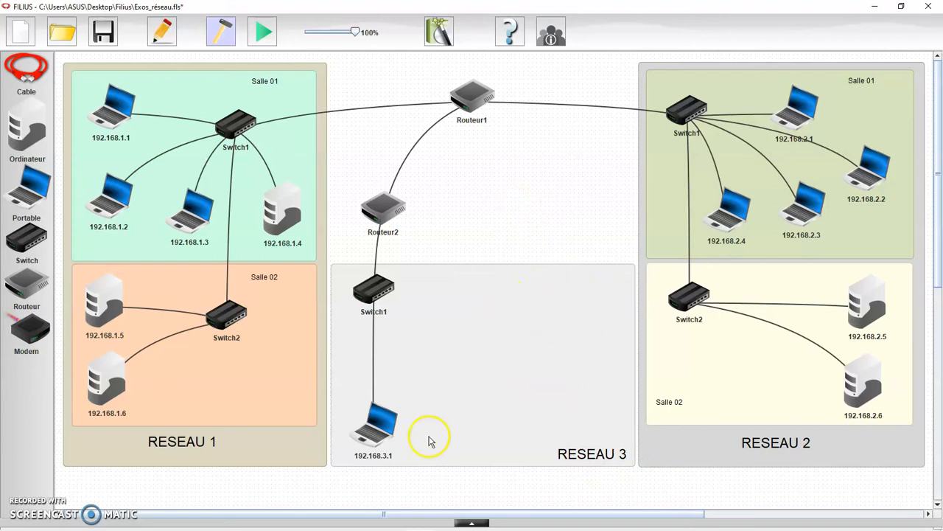
Review the IP address, mask and gateway settings of the laptop 192.168.3.1.
double_click(376, 428)
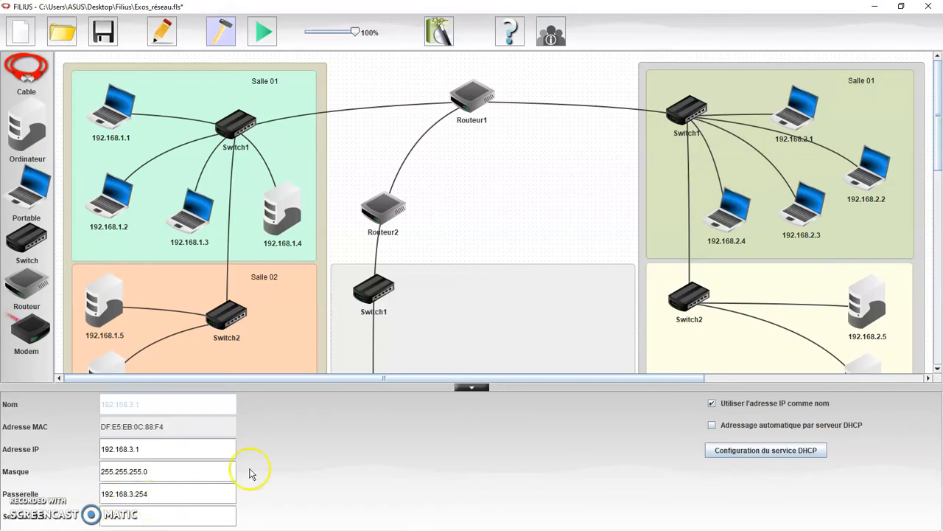
left_click(505, 300)
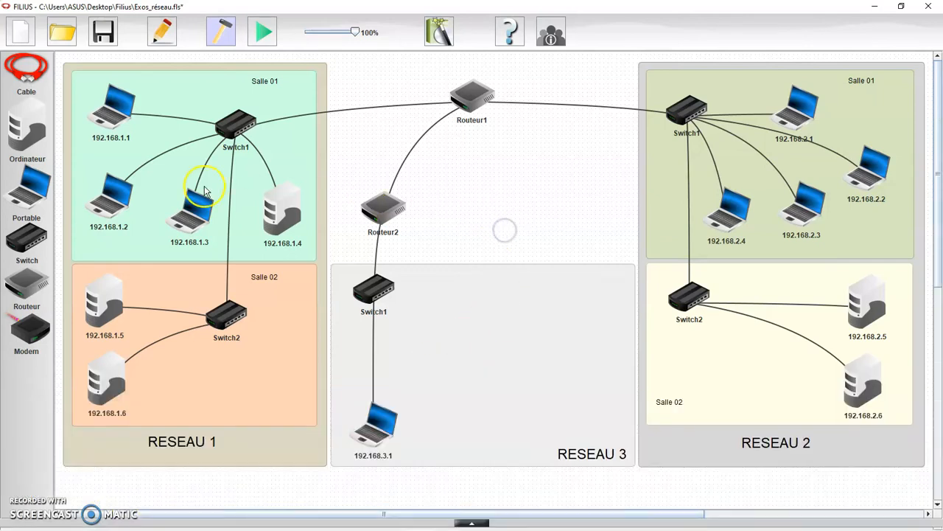
Add a computer in the upper-right part of the RESEAU 3 block and name it "Serveur DHCP".
left_click_drag(26, 127, 604, 299)
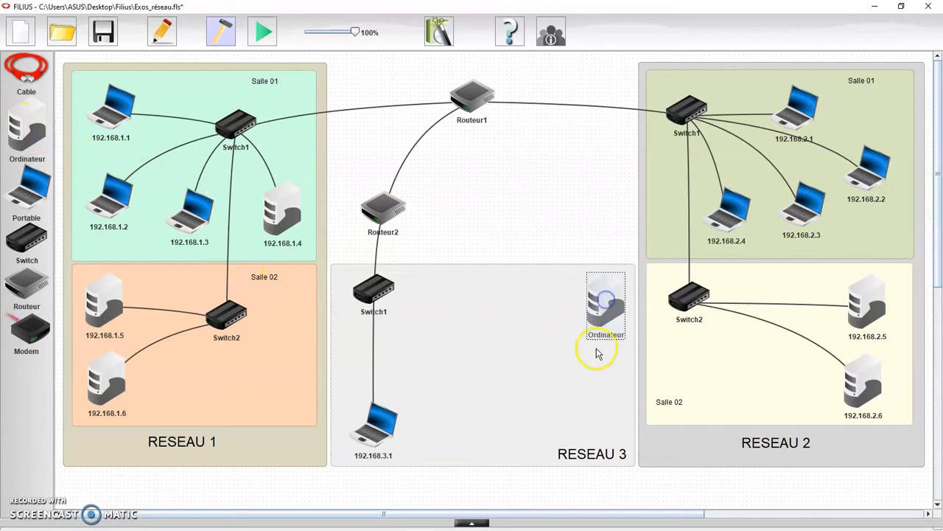
double_click(601, 304)
left_click_drag(140, 404, 95, 406)
type("Serveur DHCP")
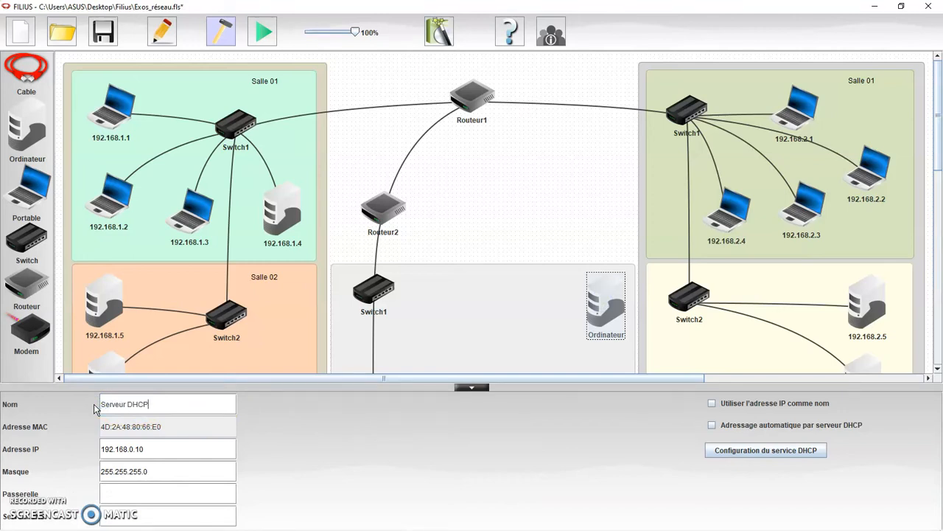
left_click(472, 463)
Set the DHCP server's IP address to 192.168.3.200.
left_click_drag(937, 156, 939, 190)
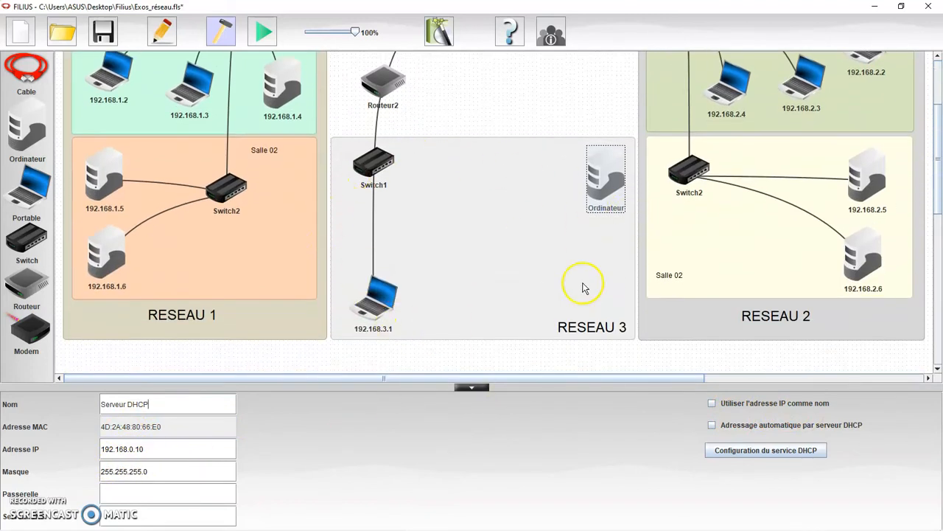
left_click(153, 451)
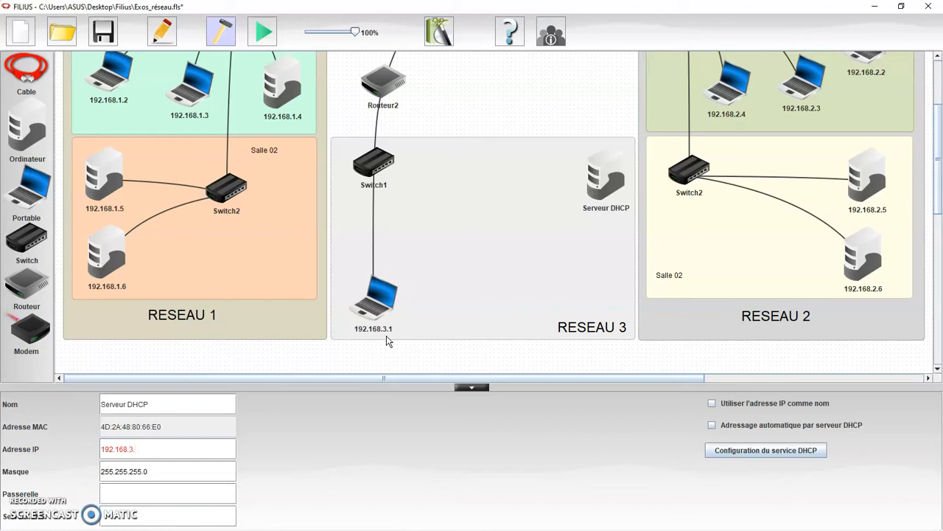
type("200")
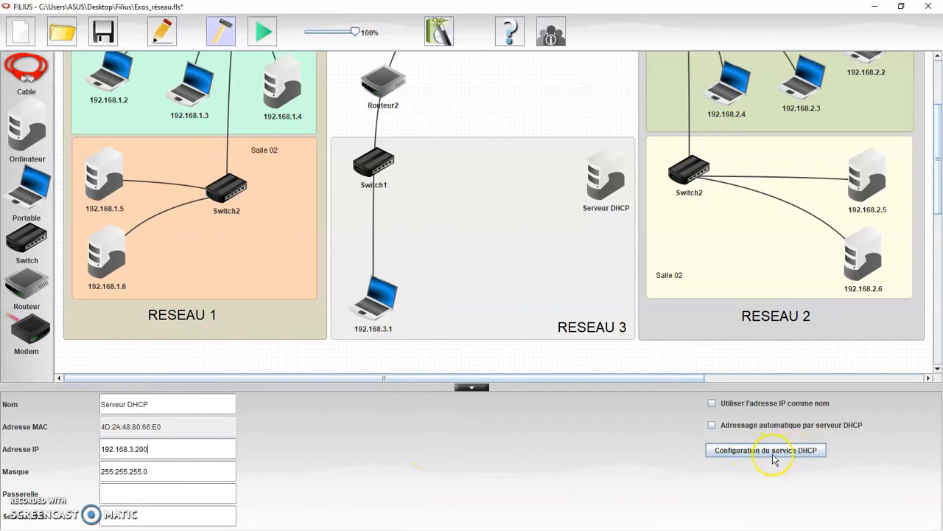
Configure the server's DHCP service with the address range 192.168.3.2 to 192.168.3.50 and activate the service.
left_click(821, 455)
left_click_drag(507, 177, 568, 309)
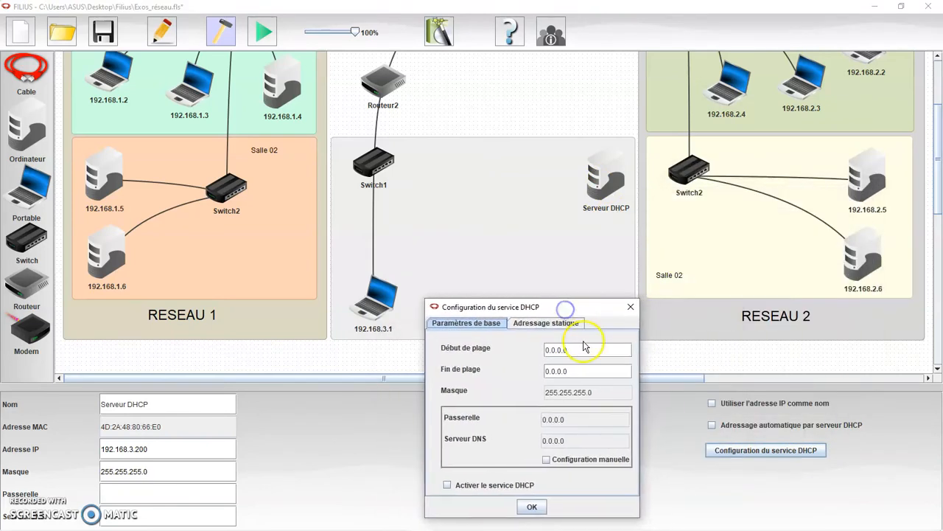
left_click(577, 349)
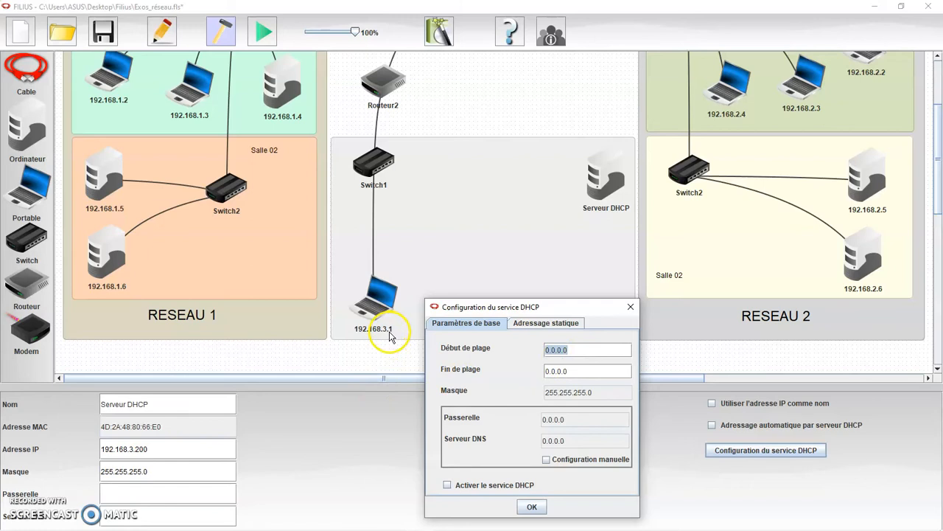
type("192.168")
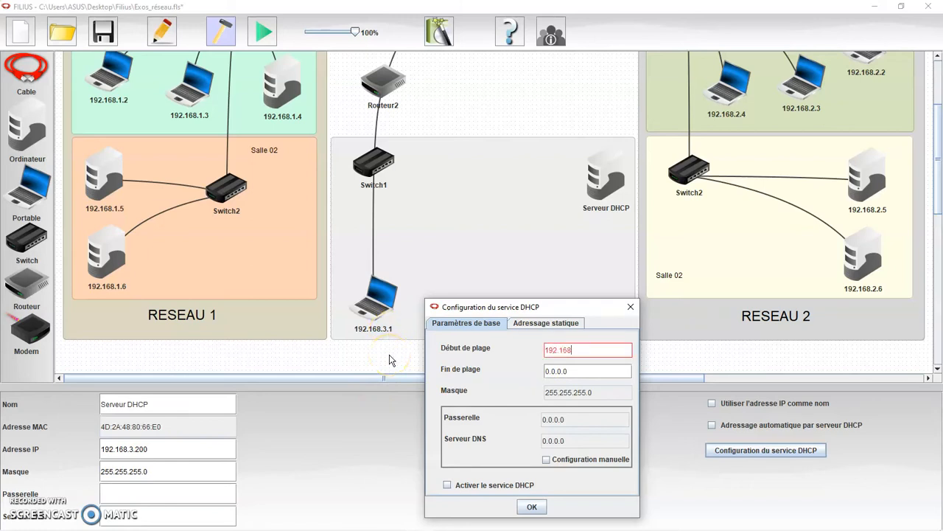
type(".3.2")
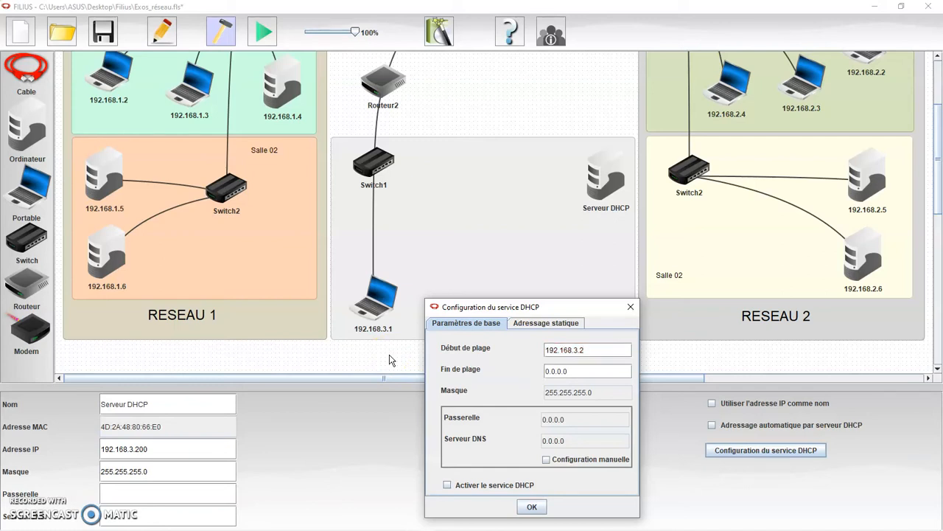
left_click_drag(624, 371, 544, 371)
type("192.168.3.50")
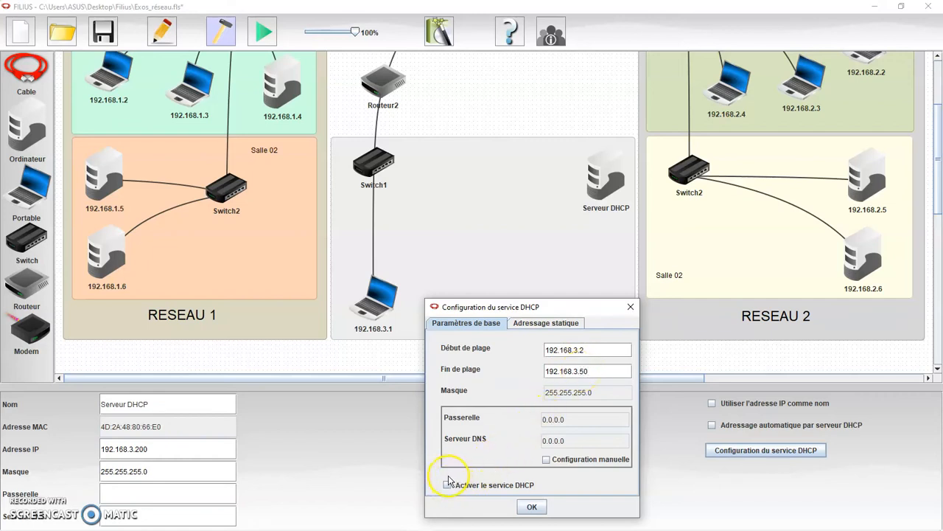
left_click(532, 506)
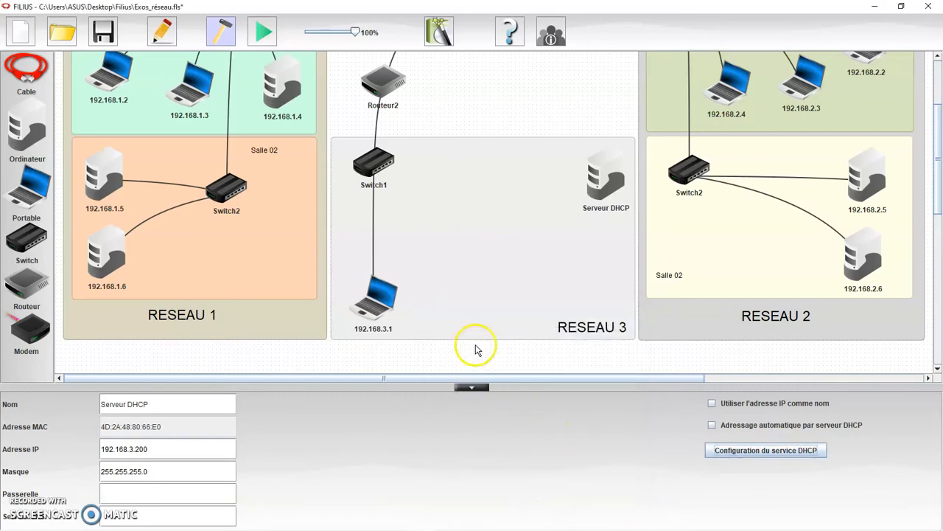
Connect the DHCP server to Switch1 in RESEAU 3 with a cable.
left_click(26, 68)
left_click(590, 176)
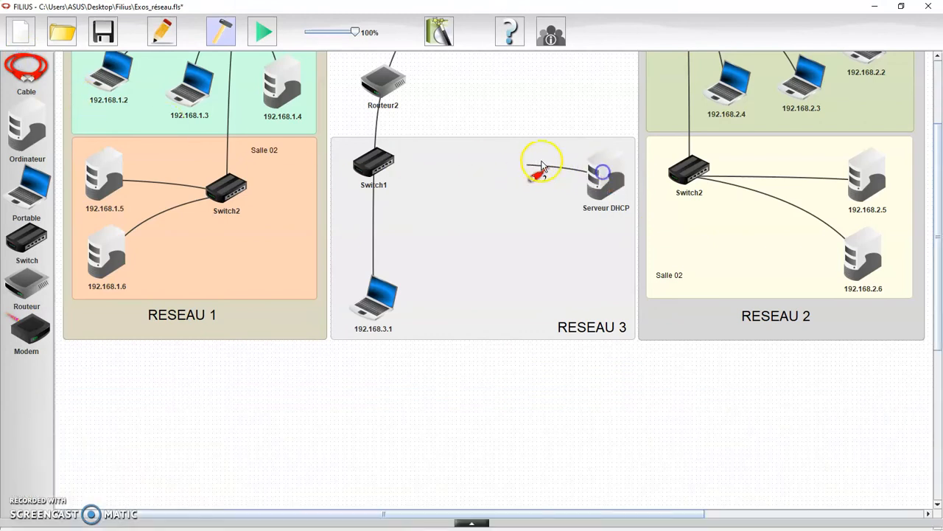
left_click(376, 163)
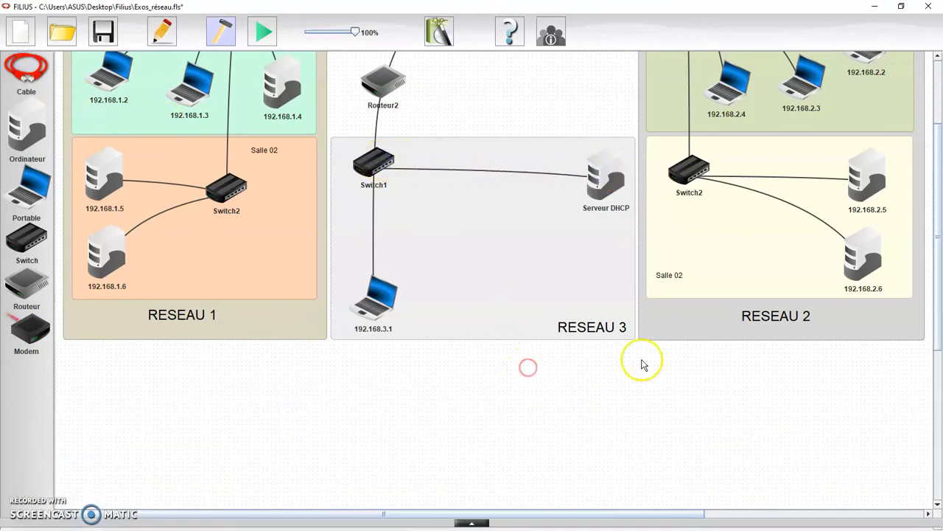
left_click_drag(937, 309, 939, 239)
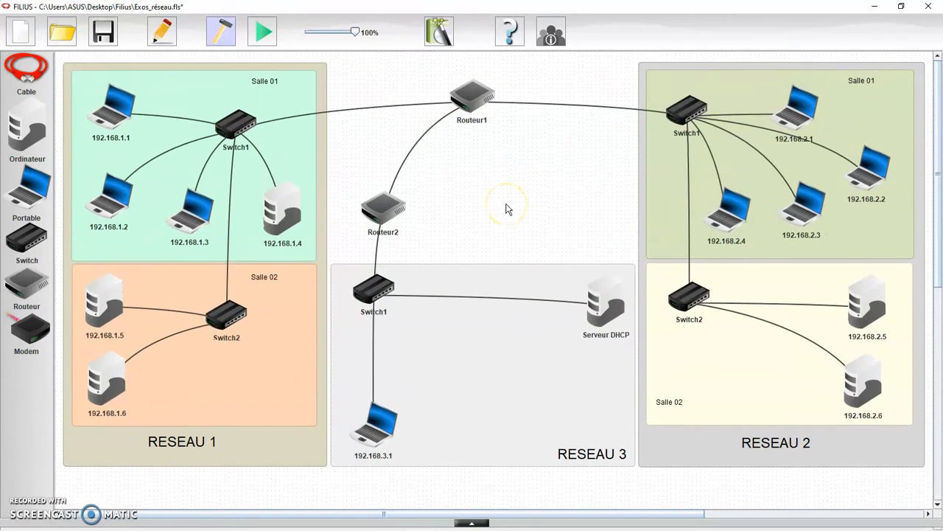
left_click(480, 202)
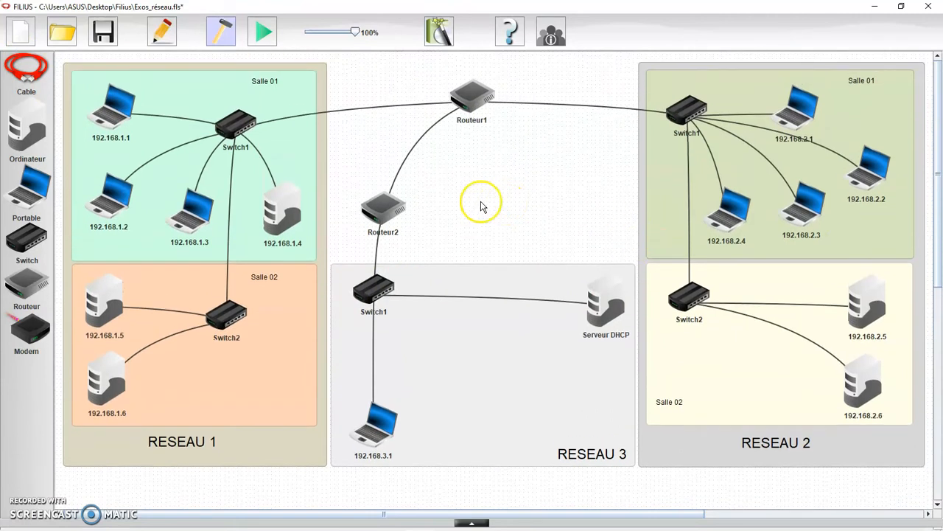
Add a laptop beside 192.168.3.1 in RESEAU 3 and cable it to that network's Switch1.
left_click_drag(24, 192, 457, 434)
left_click(27, 68)
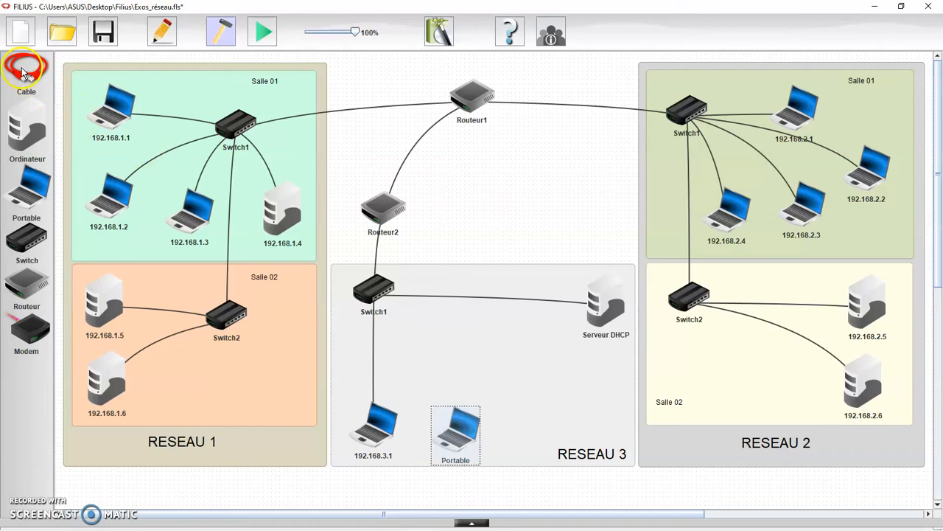
left_click(452, 432)
left_click(364, 285)
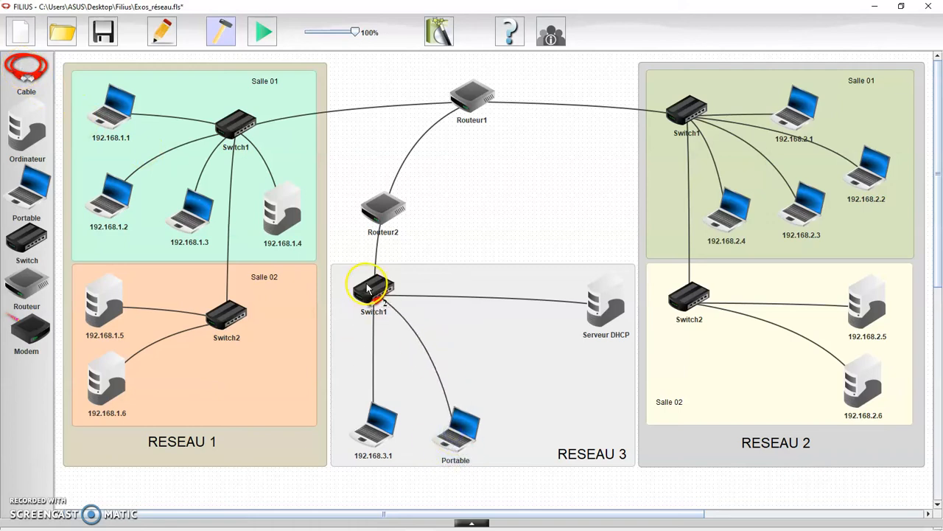
left_click(460, 428)
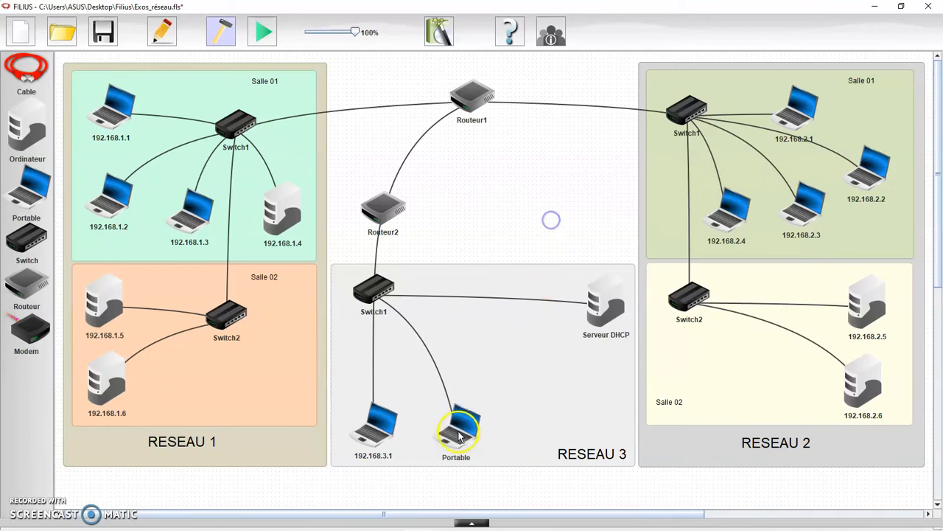
Set the new laptop to use its IP address as name and automatic DHCP addressing, and start the simulation.
double_click(459, 433)
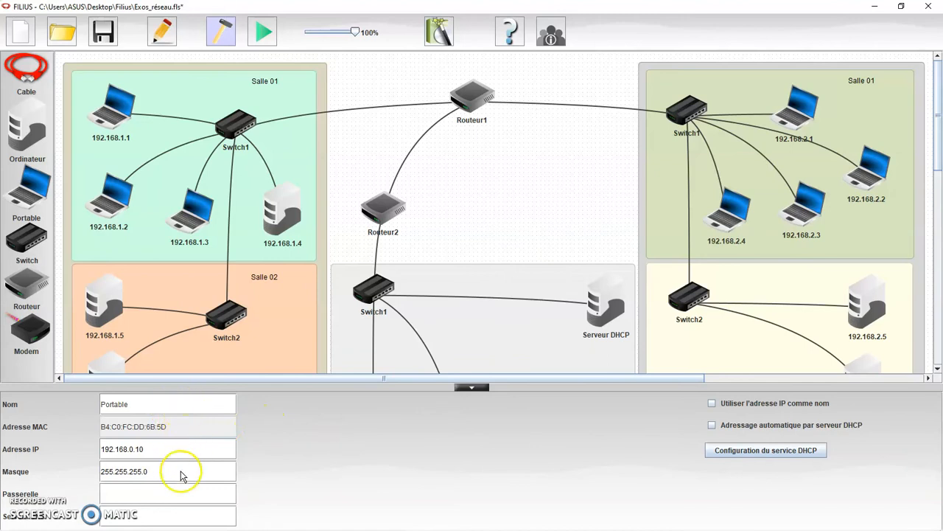
left_click(712, 404)
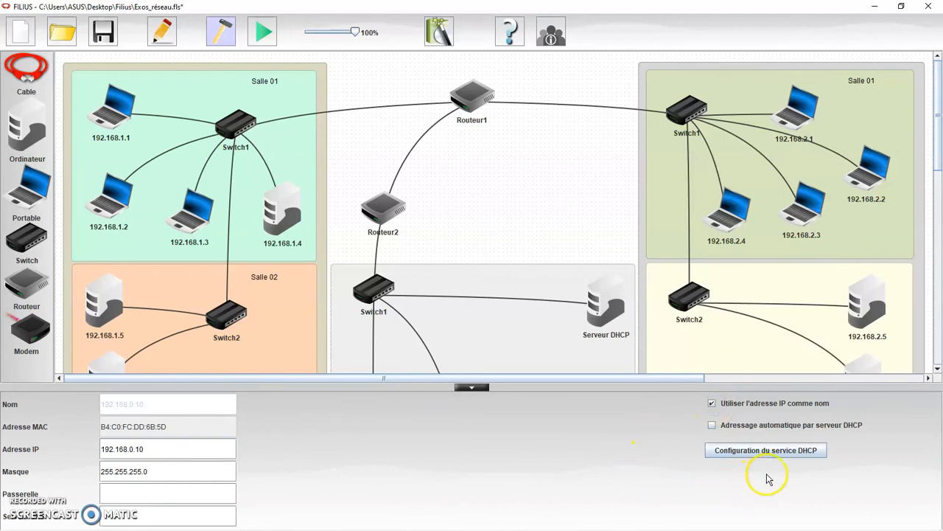
left_click(713, 426)
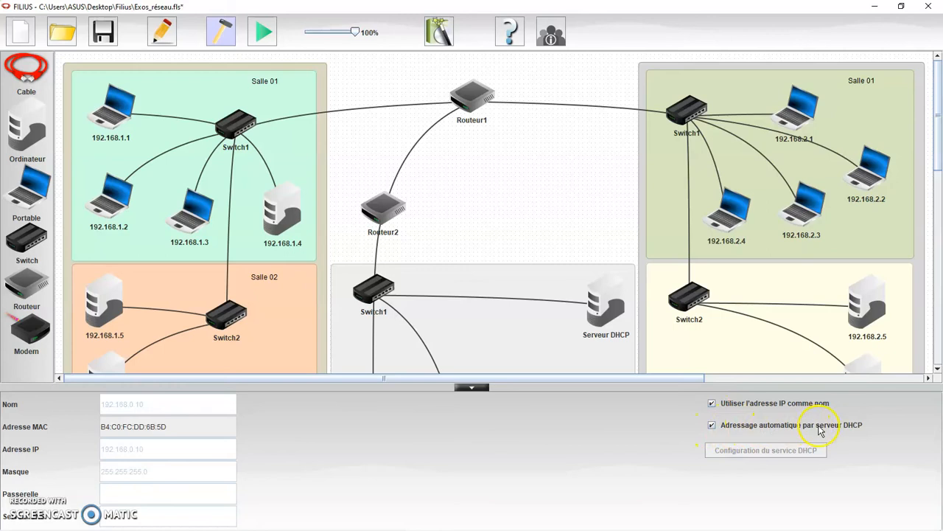
left_click(537, 238)
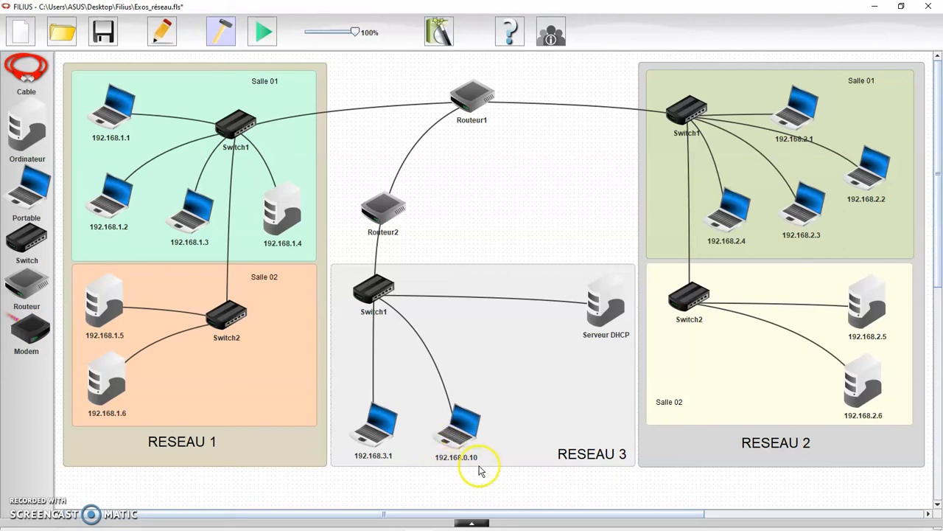
left_click(264, 32)
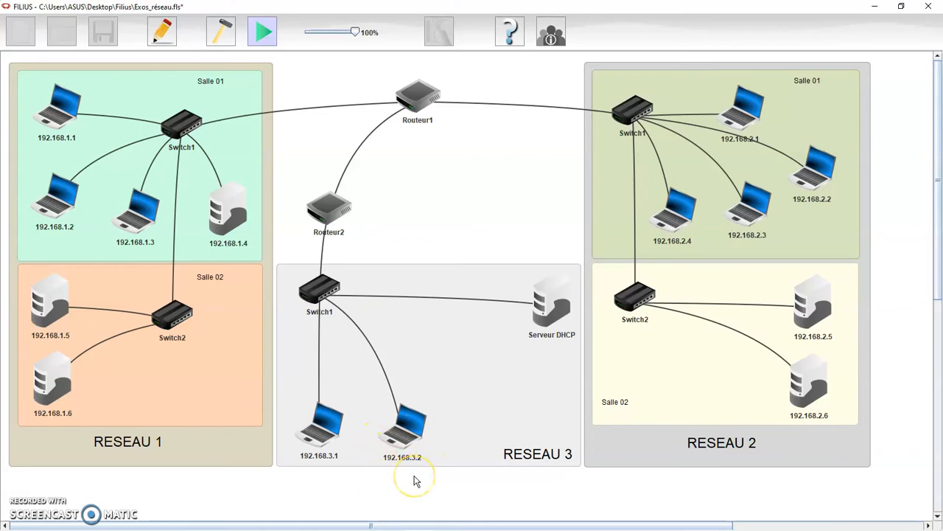
Return to design mode, add a third laptop in RESEAU 3 beside 192.168.3.2, and cable it to that network's Switch1.
left_click(419, 469)
left_click(225, 37)
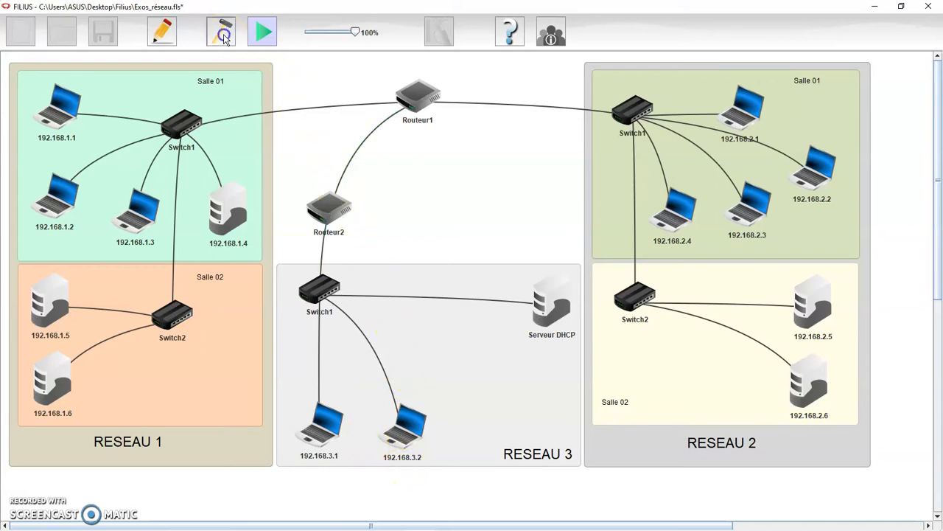
left_click_drag(31, 189, 533, 414)
left_click(30, 70)
left_click(371, 289)
left_click(540, 407)
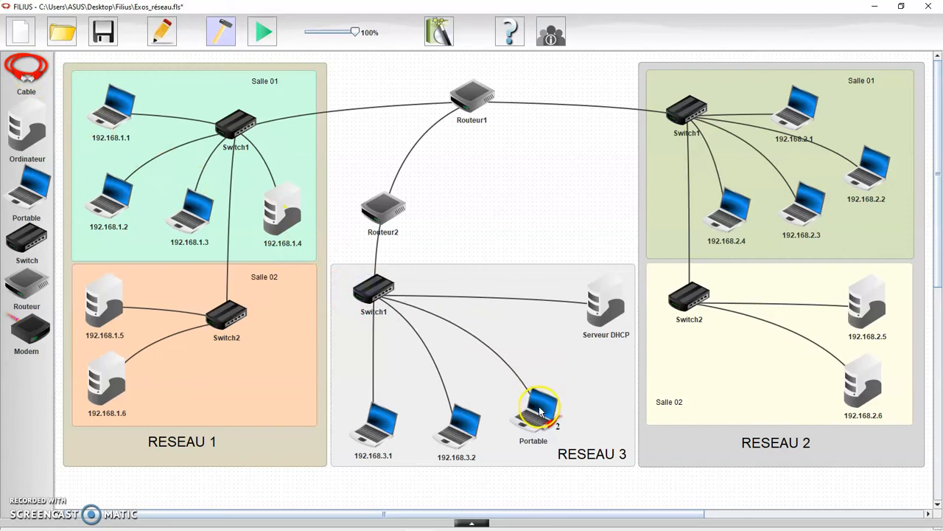
right_click(537, 205)
Configure the third RESEAU 3 laptop with its IP address as name and automatic DHCP addressing, and start the simulation.
double_click(536, 407)
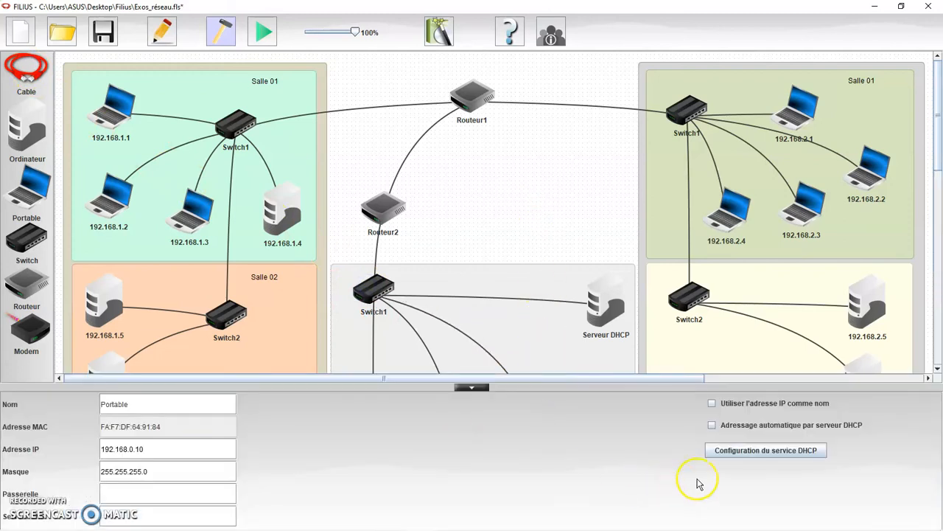
left_click(712, 404)
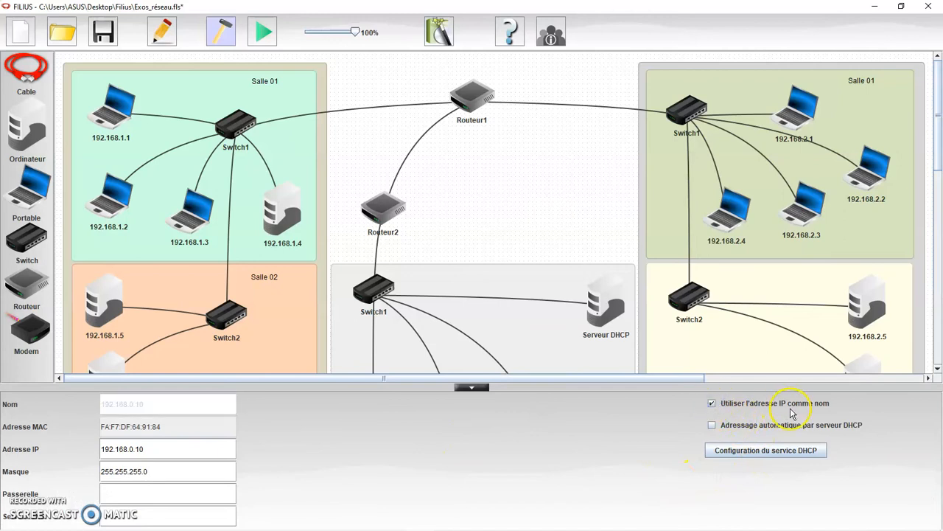
left_click(712, 426)
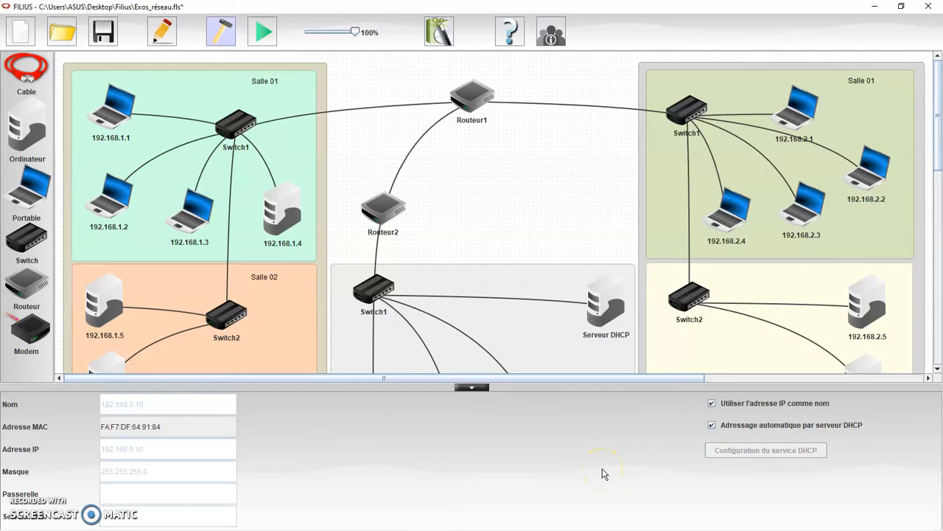
left_click(574, 219)
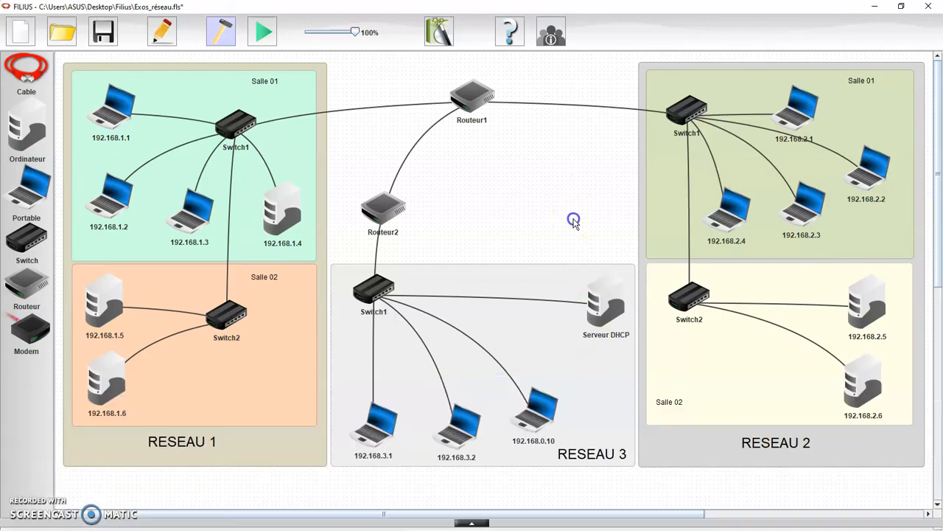
left_click(263, 34)
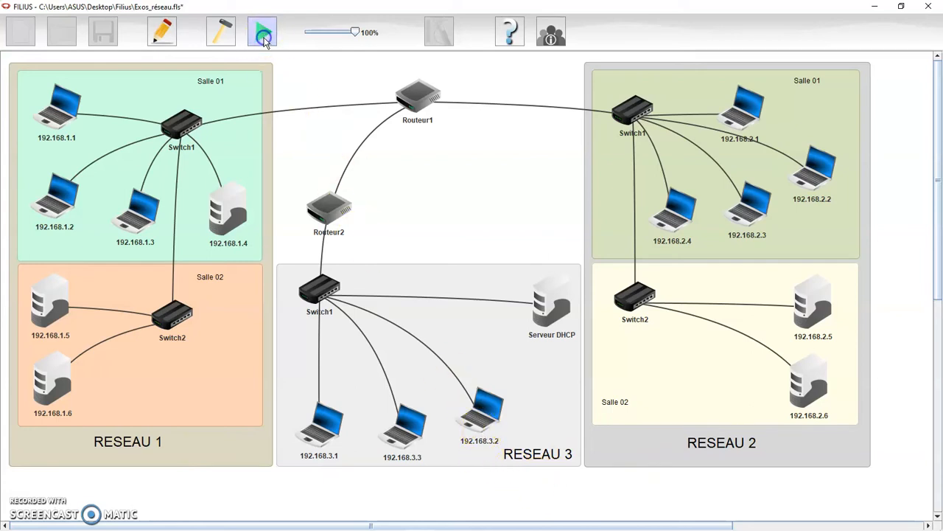
Install the Ligne de commande software on the newly added RESEAU 3 laptop, 192.168.3.2.
left_click(488, 420)
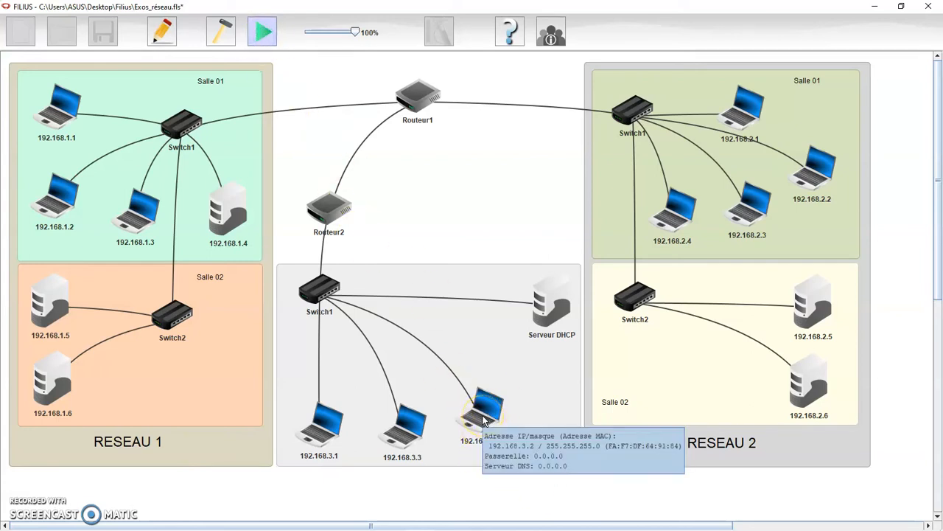
left_click_drag(225, 24, 764, 37)
double_click(594, 73)
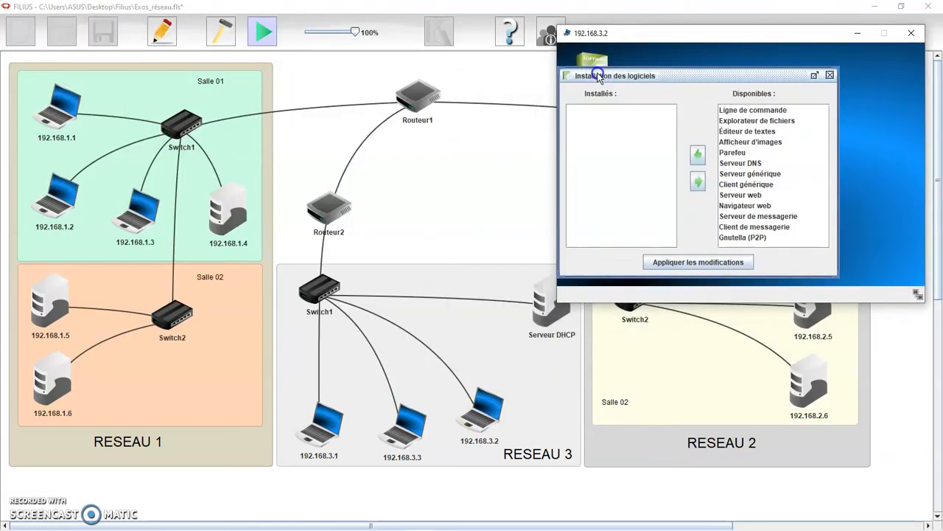
left_click(797, 86)
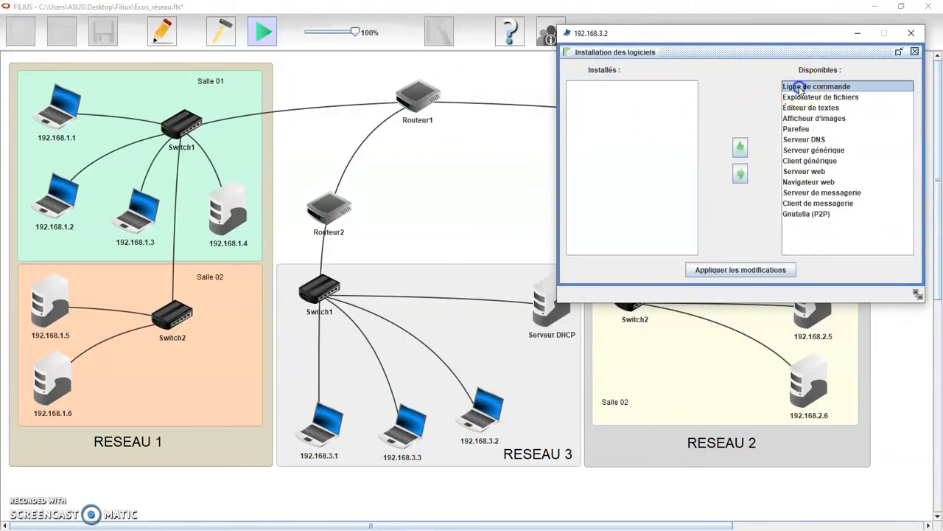
left_click(740, 147)
left_click(735, 271)
Run ipconfig in the 192.168.3.2 laptop's command line to check its network settings, and close its desktop window.
double_click(668, 66)
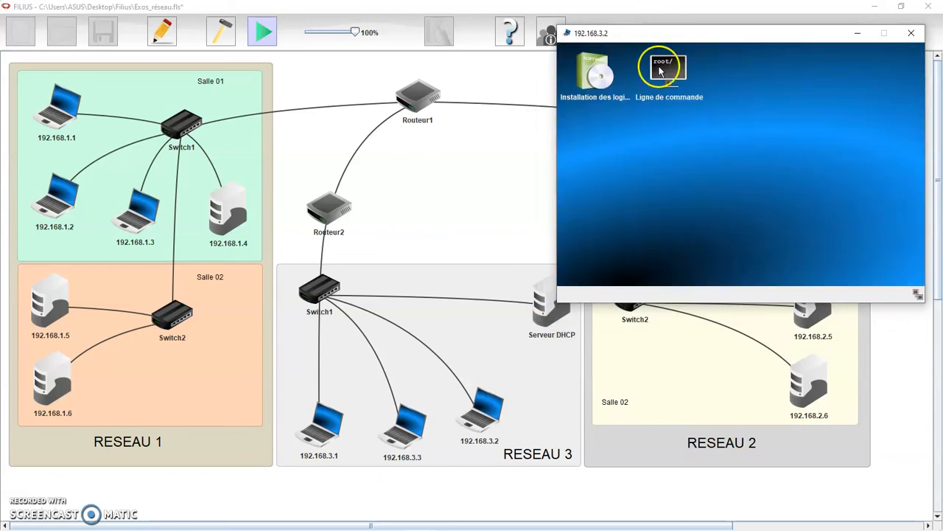
left_click(610, 34)
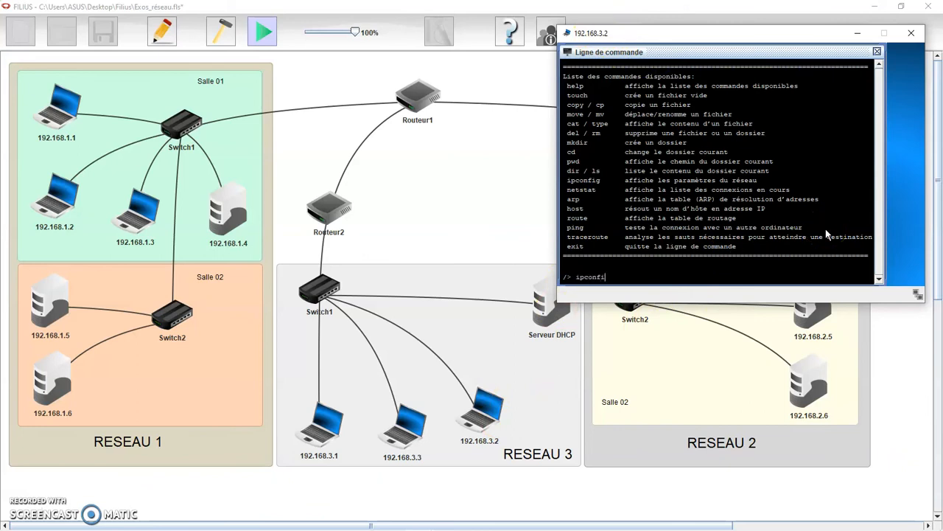
type("ipconfig")
key("Return")
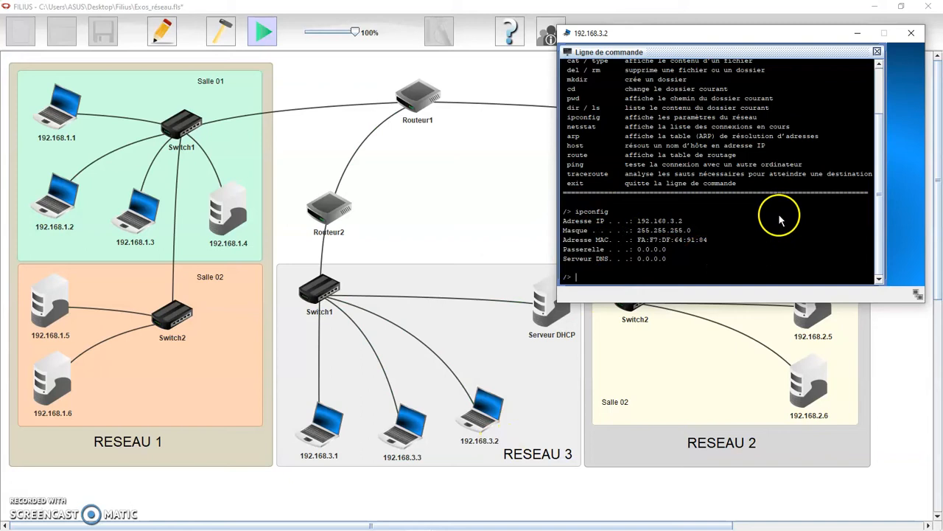
left_click(913, 33)
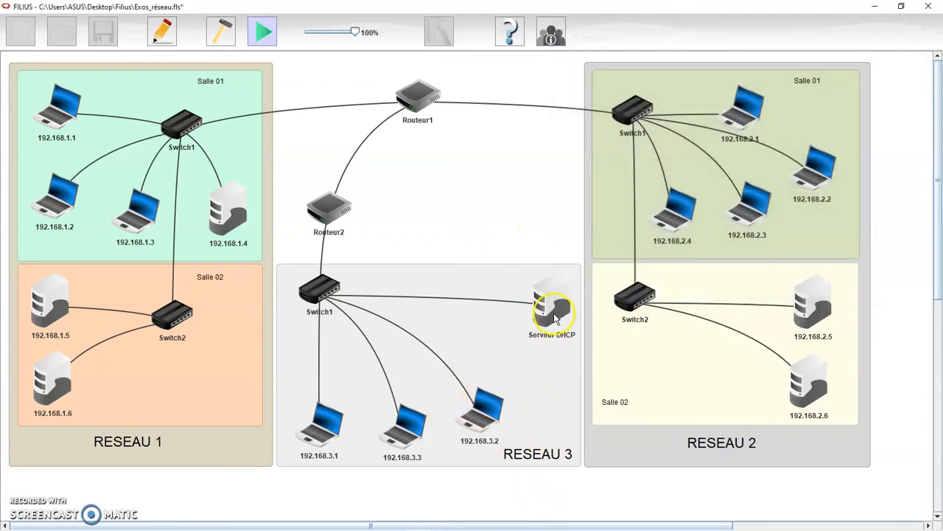
Return to design mode and check the gateway address configured on laptop 192.168.3.1.
left_click(221, 31)
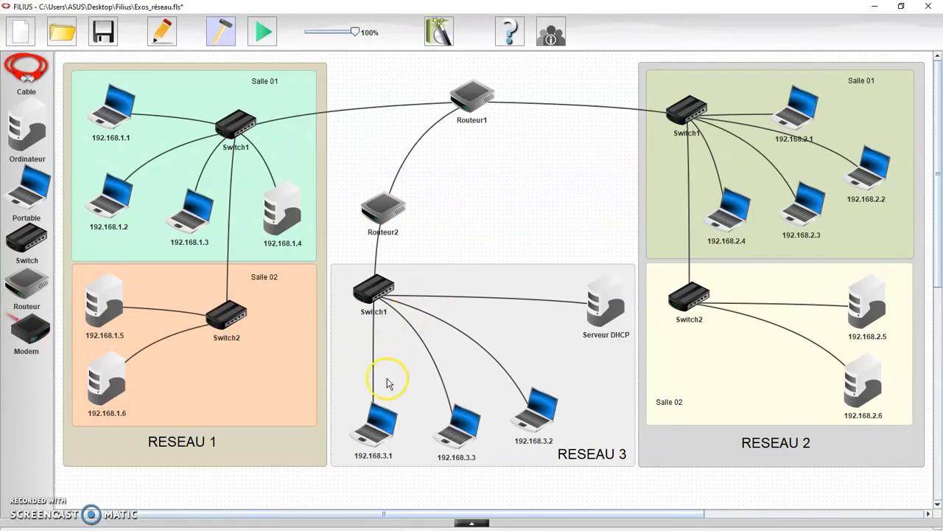
left_click(382, 437)
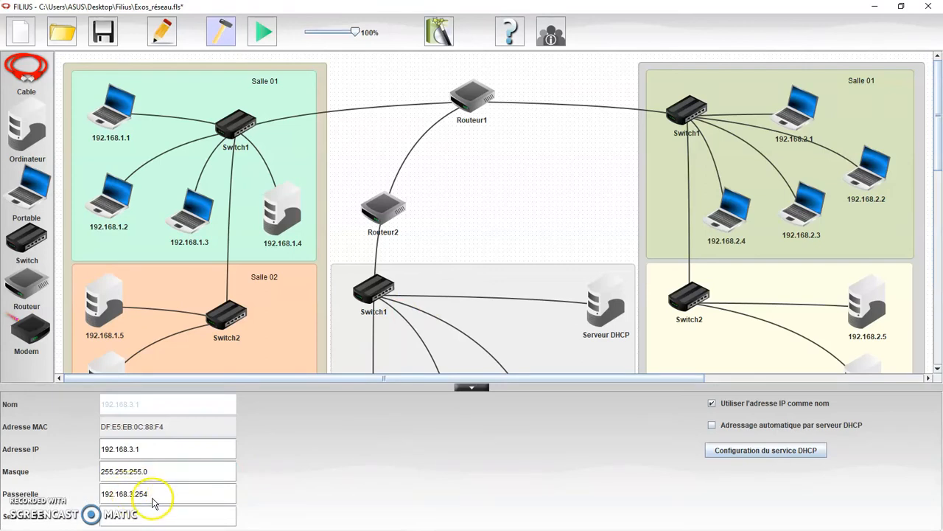
left_click_drag(149, 494, 101, 493)
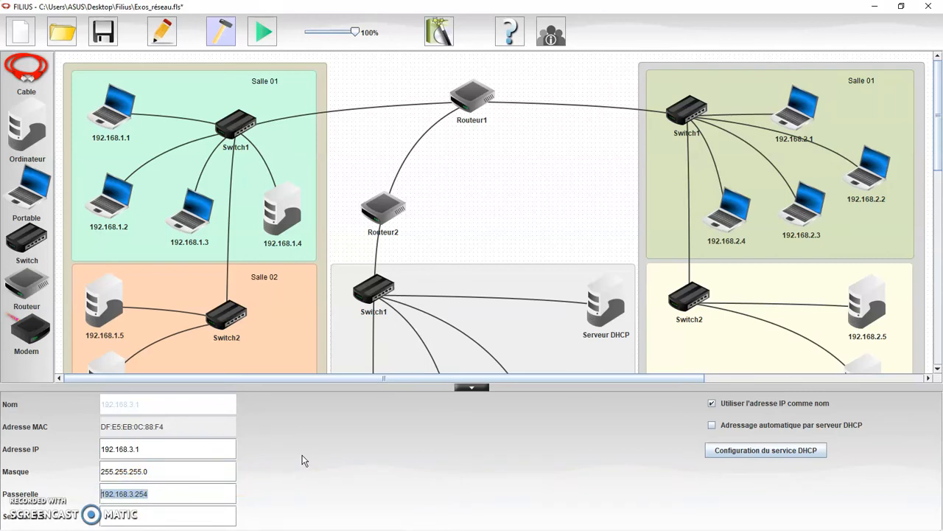
Enable manual configuration of the gateway and DNS server in the Serveur DHCP's DHCP service settings.
left_click(604, 314)
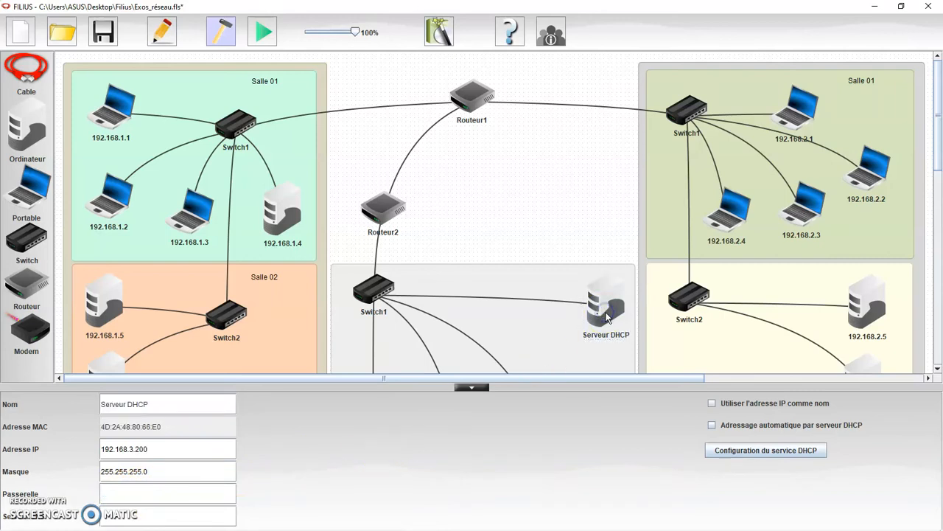
left_click(544, 170)
left_click(611, 305)
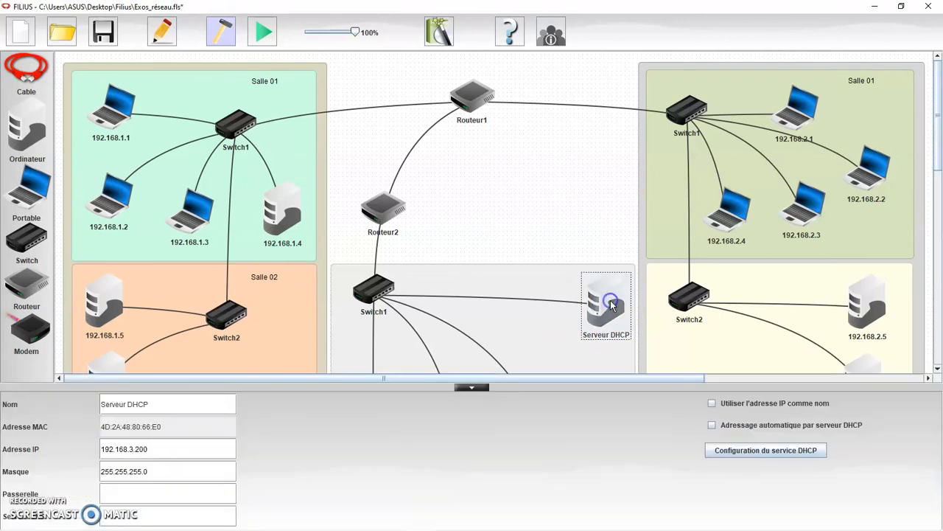
left_click(789, 453)
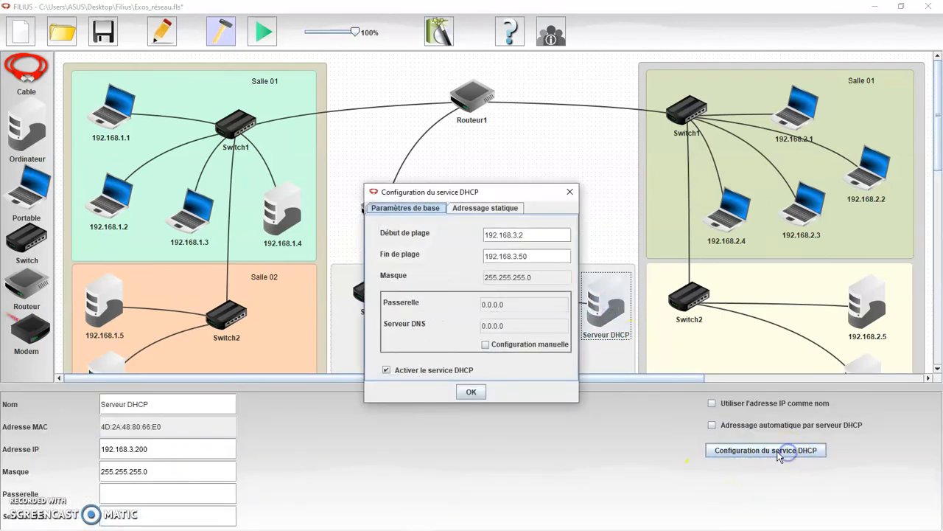
double_click(514, 312)
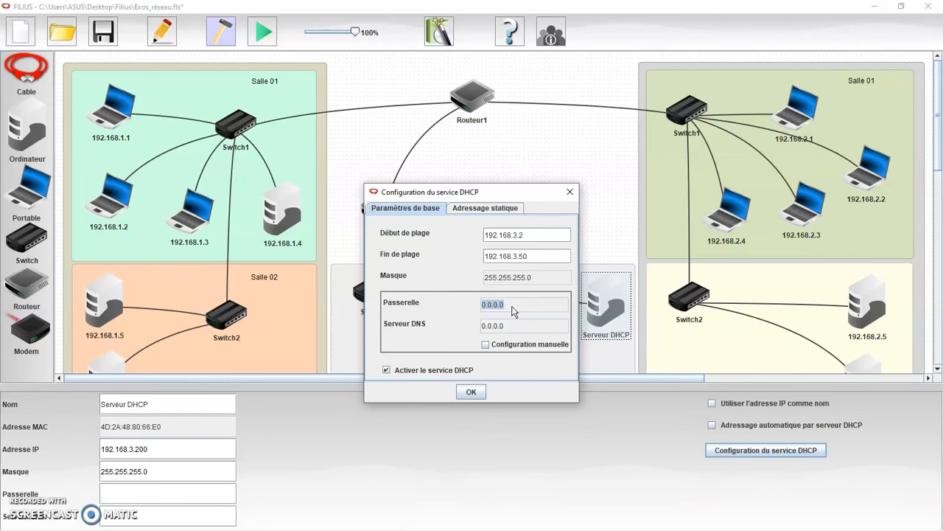
left_click(485, 344)
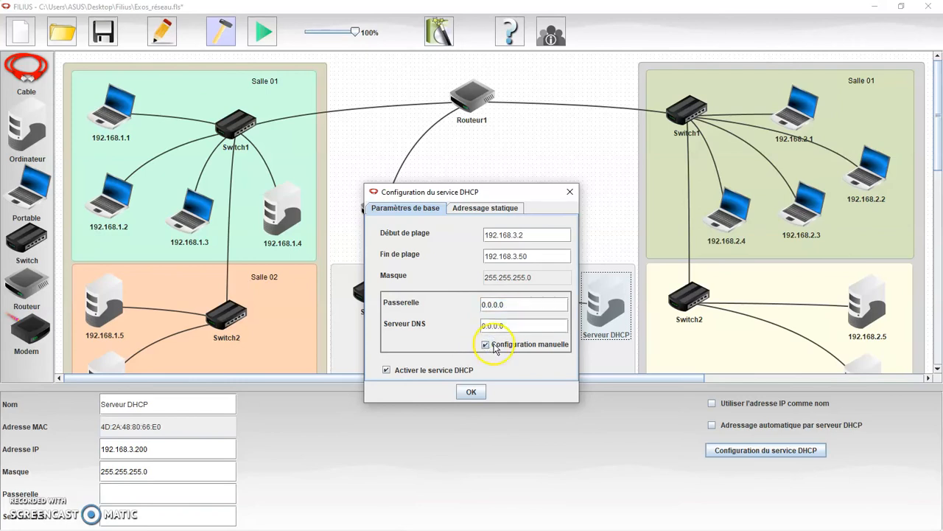
triple_click(508, 306)
type("192.")
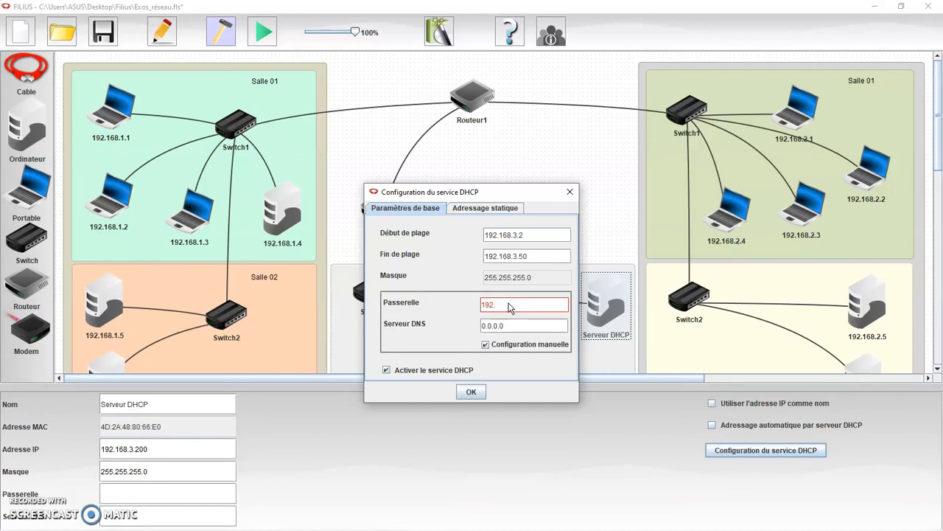
left_click_drag(476, 192, 602, 174)
left_click(597, 373)
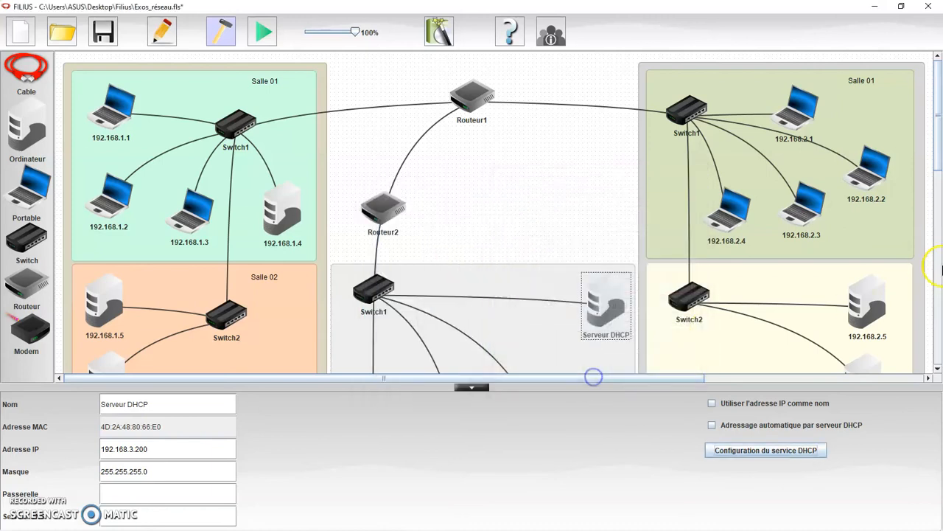
Set the gateway distributed by the Serveur DHCP's DHCP service to 192.168.3.254 and apply the configuration.
left_click_drag(938, 161, 939, 198)
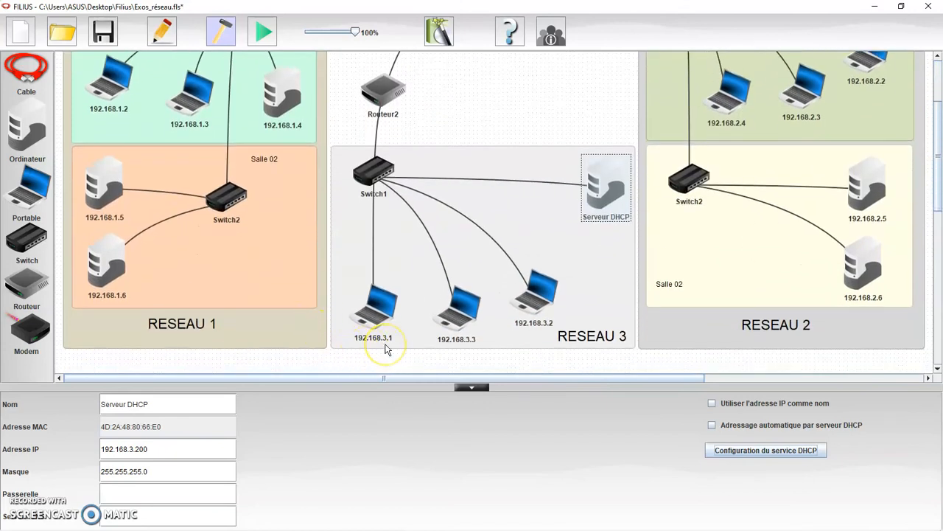
left_click(614, 191)
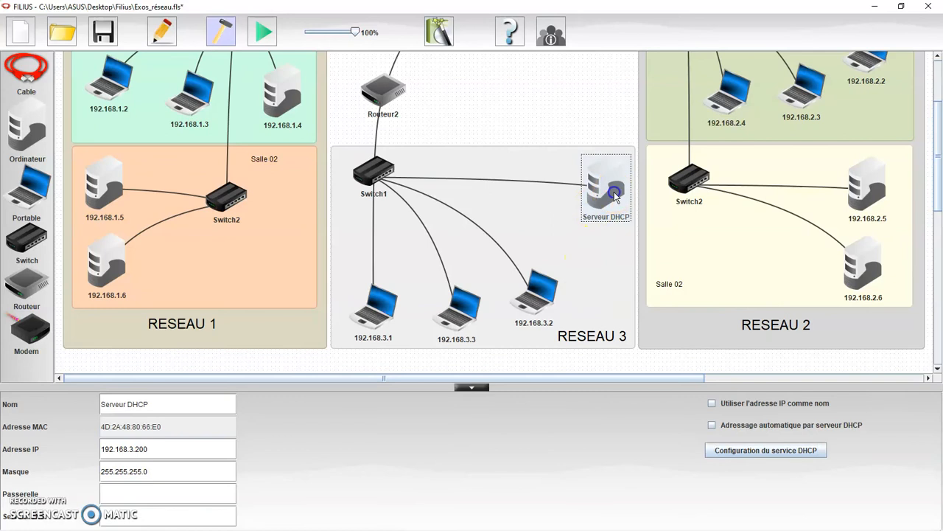
left_click(748, 450)
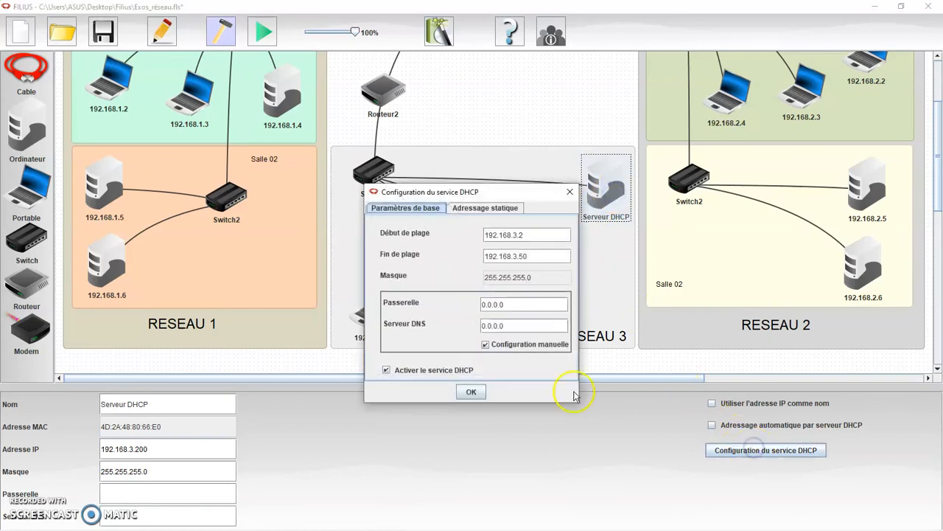
left_click_drag(453, 193, 753, 142)
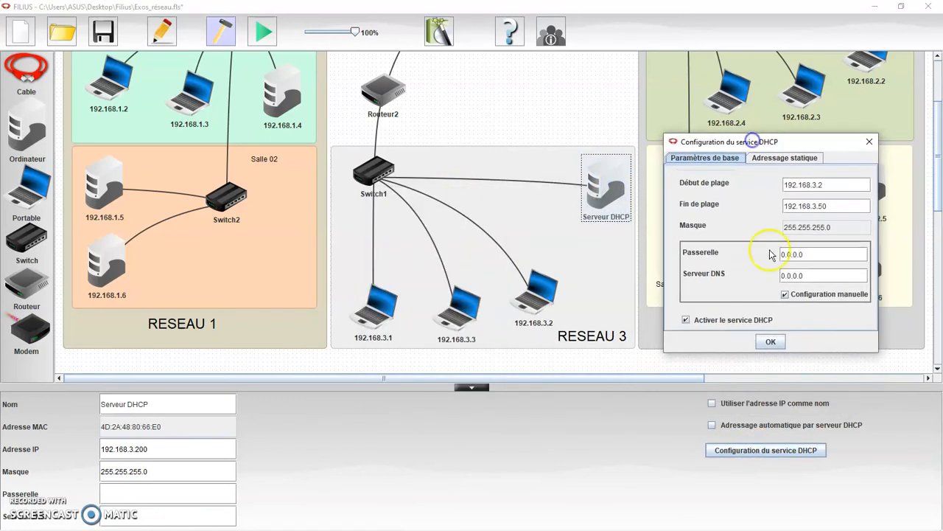
double_click(811, 255)
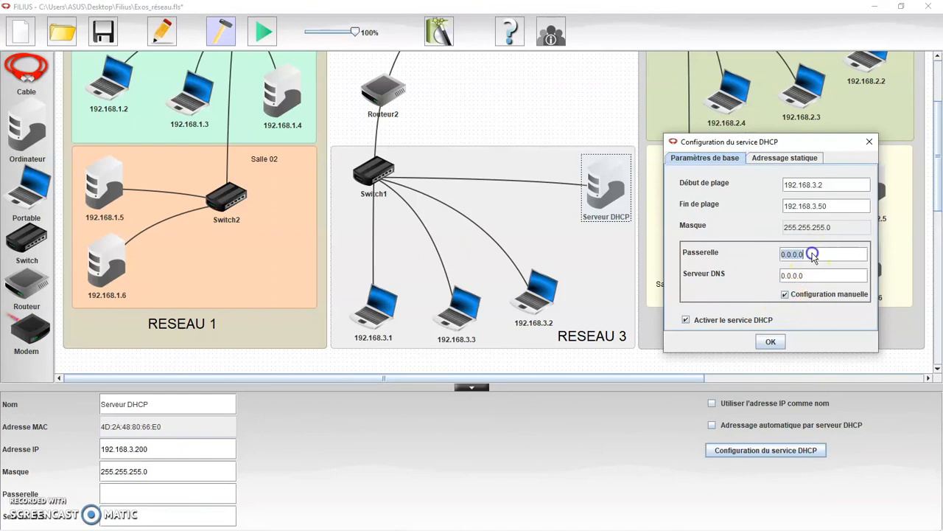
type("192.168.")
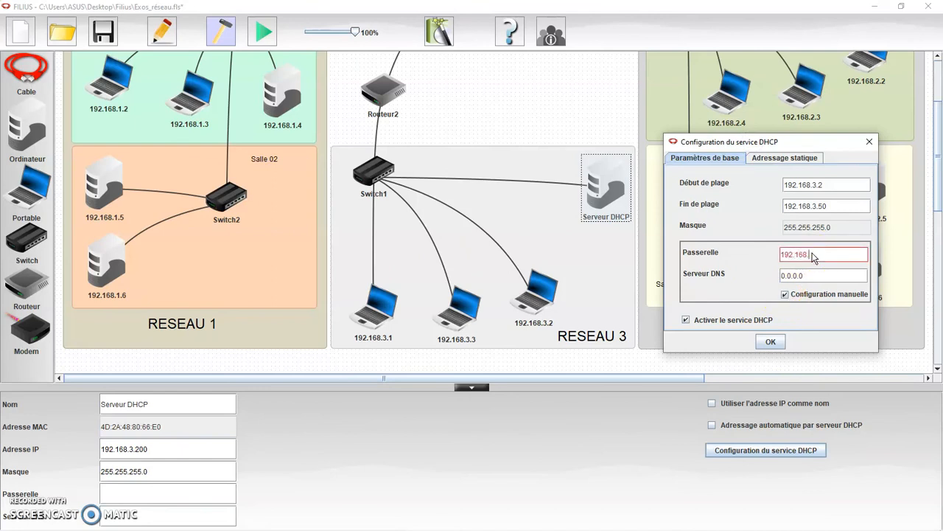
type("3.254")
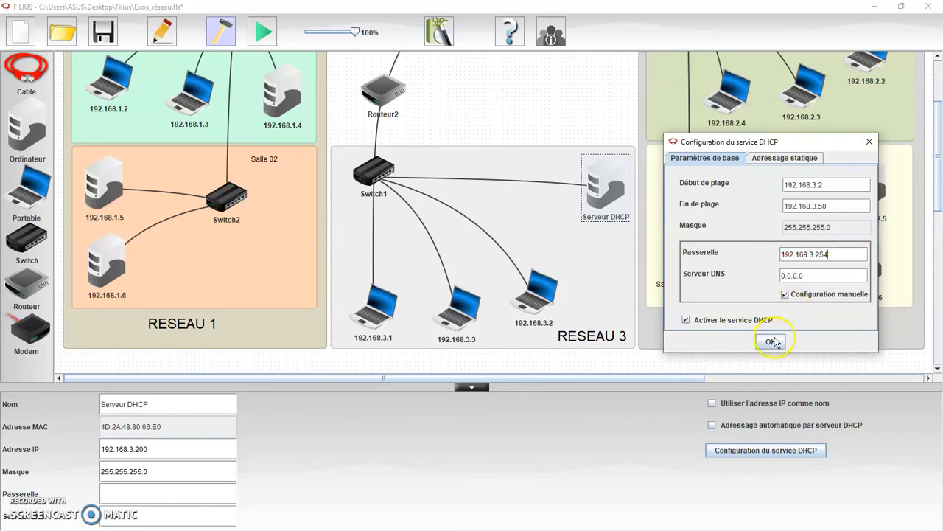
left_click(771, 341)
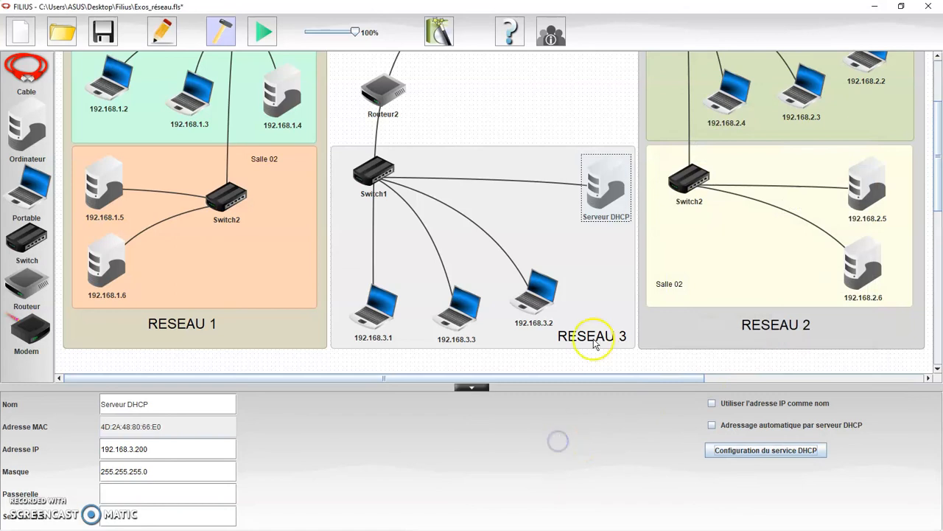
Start the simulation and check the command line window on laptop 192.168.3.2, closing the laptop's desktop window.
left_click(573, 87)
scroll(579, 110, "up", 5)
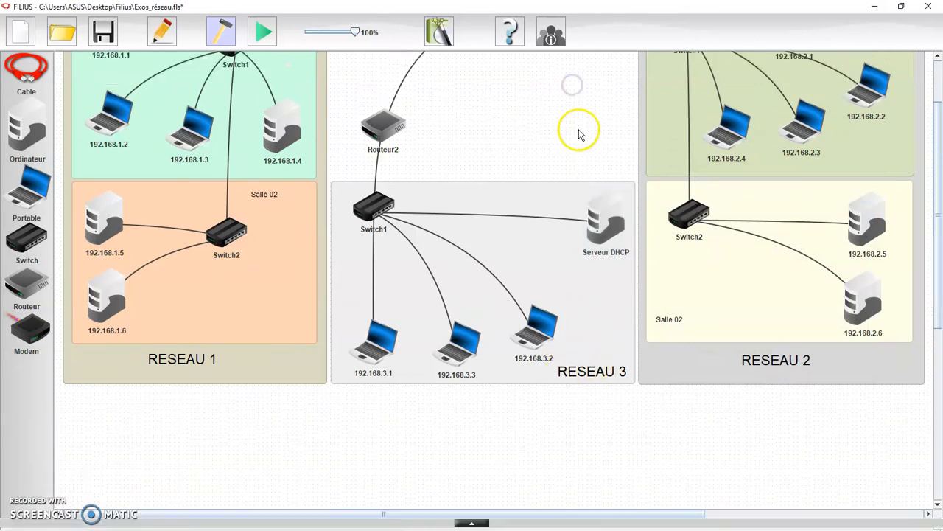
left_click(269, 34)
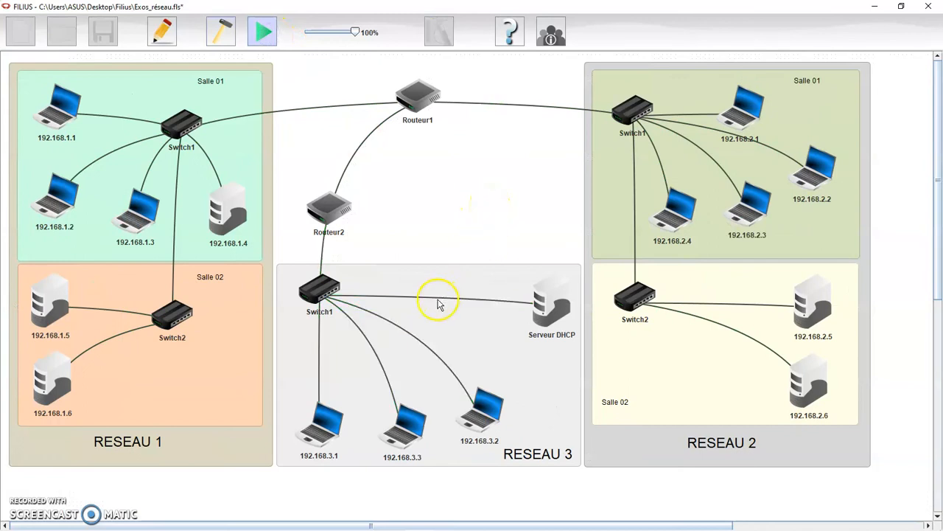
left_click(493, 425)
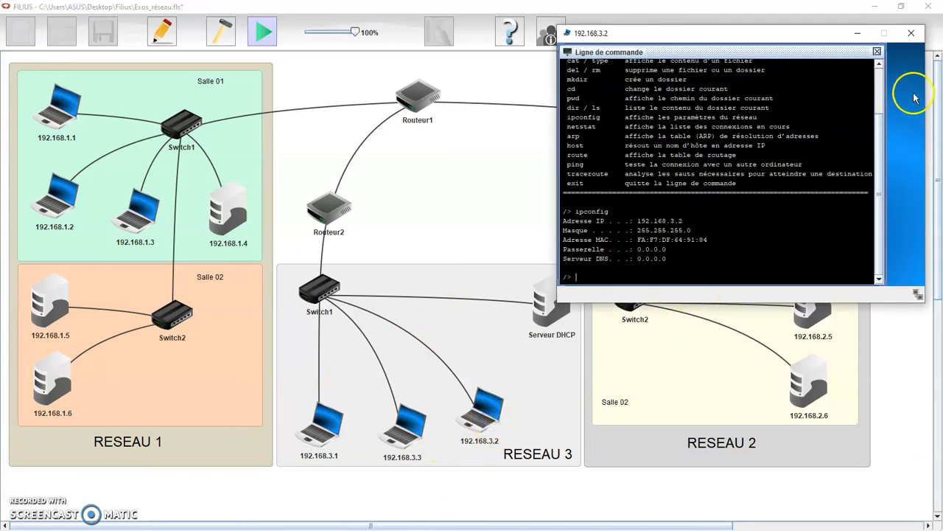
left_click(912, 34)
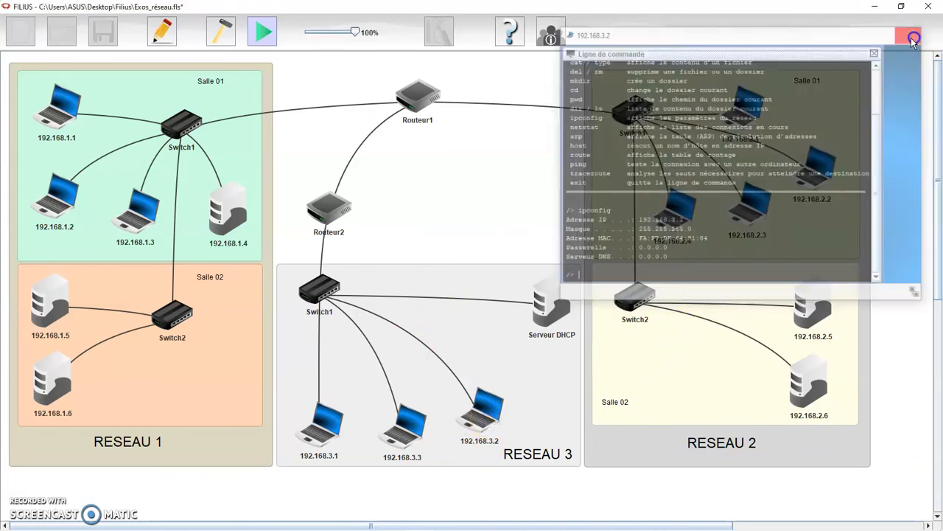
Open laptop 192.168.3.3's desktop to see its installed software, and close it.
mouse_move(485, 425)
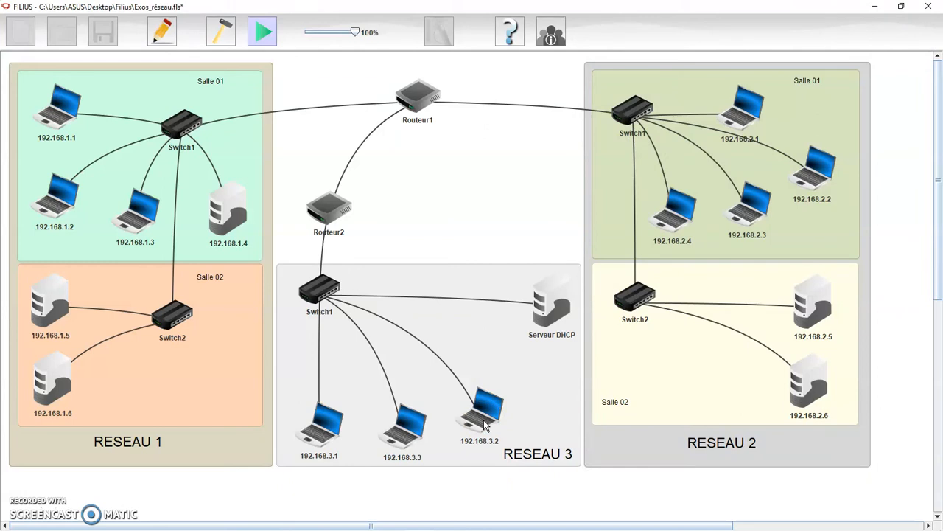
double_click(403, 438)
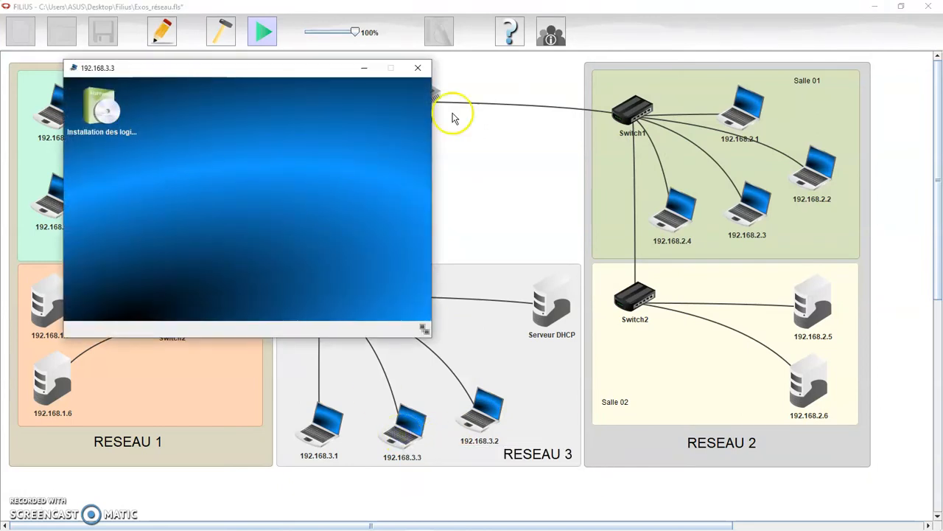
left_click(417, 67)
Run ipconfig again in laptop 192.168.3.2's reopened command line to check its gateway, and close the command line and desktop window.
double_click(484, 414)
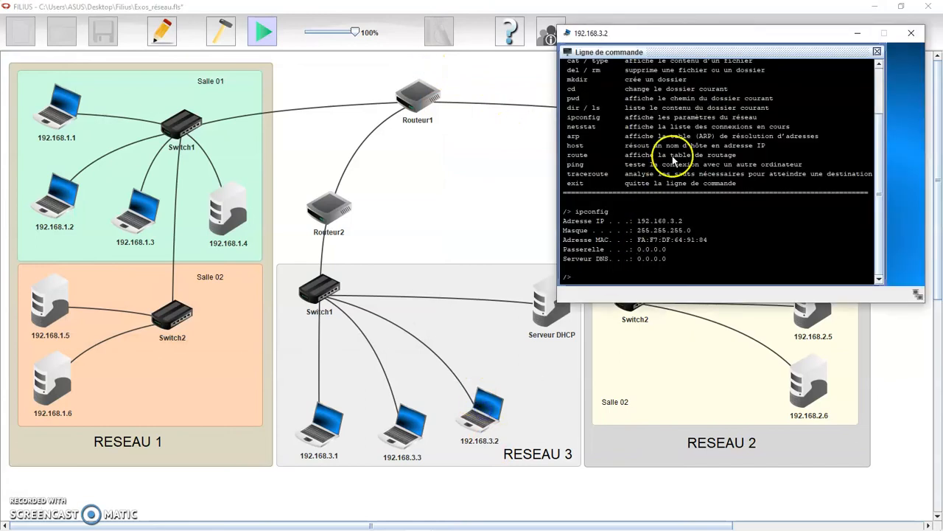
left_click(876, 51)
left_click(667, 66)
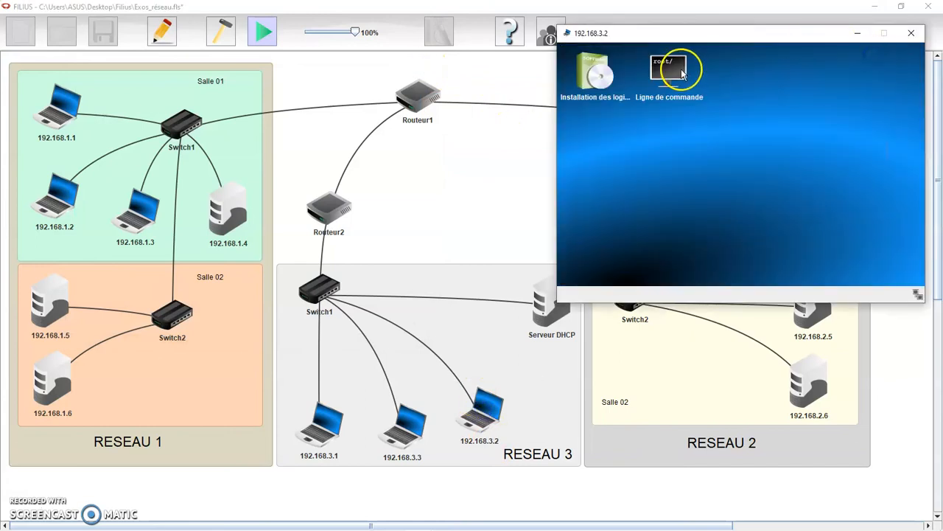
type("i")
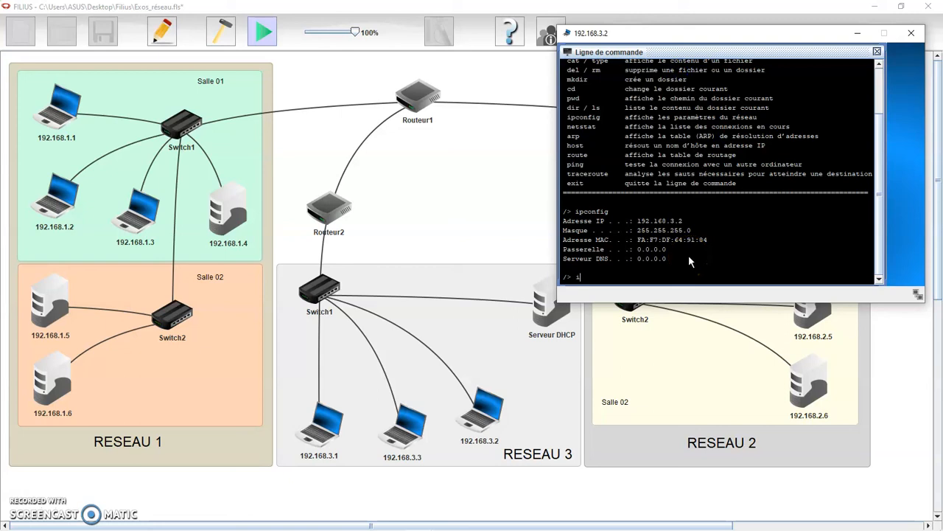
type("pconfig")
key("Return")
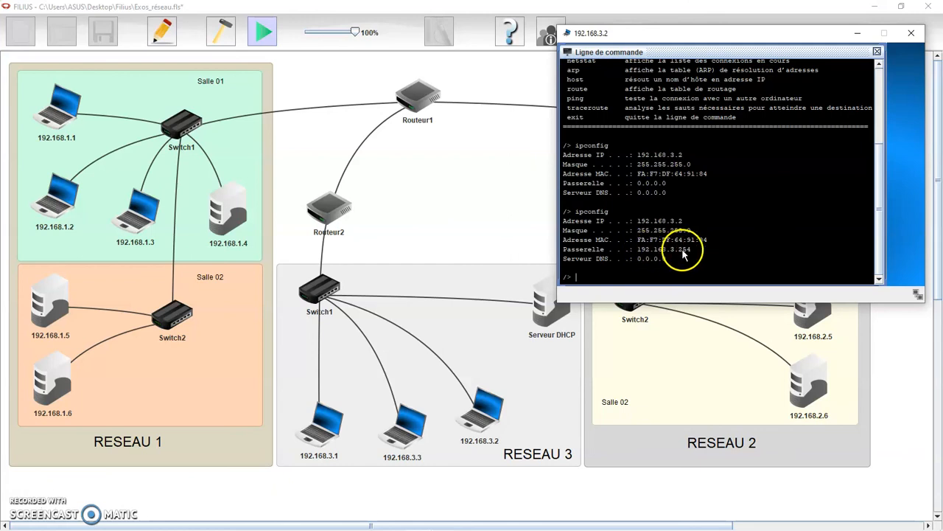
left_click(878, 51)
left_click(911, 32)
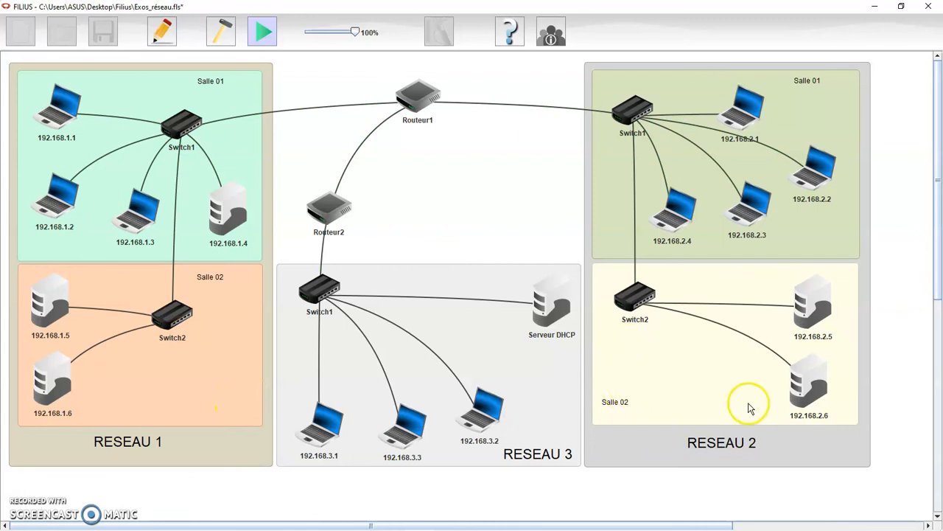
Open the Serveur DHCP's desktop in the simulation to view it, and close it.
left_click(897, 381)
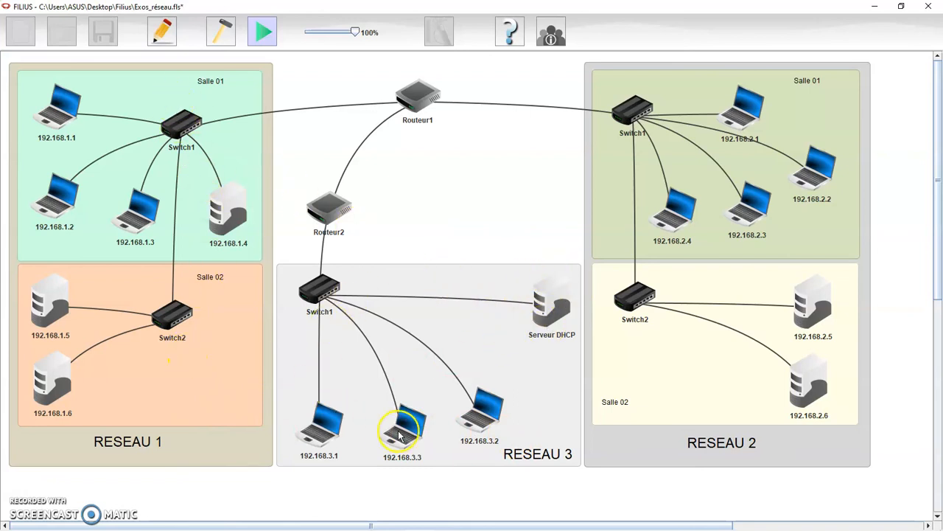
double_click(553, 302)
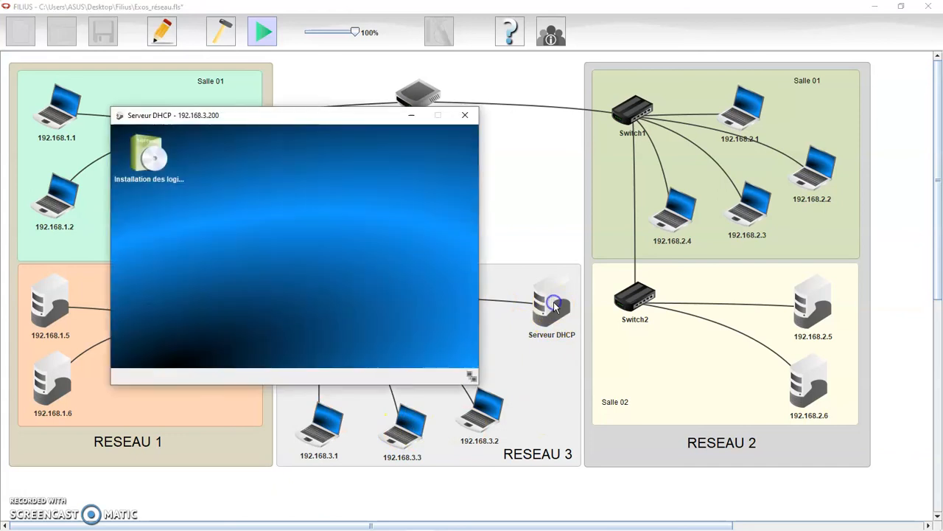
left_click(465, 115)
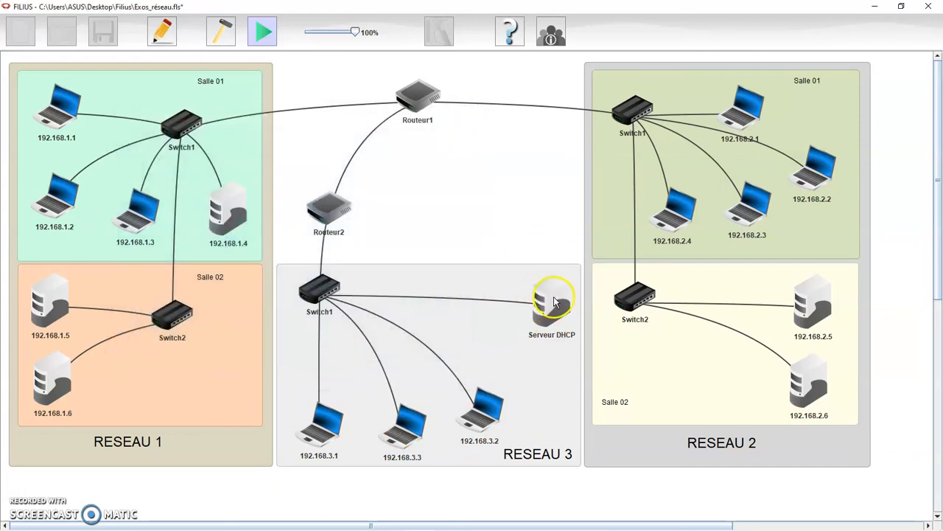
Return to design mode, check the IP address configured on the Serveur DHCP, and deselect the server.
left_click(221, 32)
left_click(605, 305)
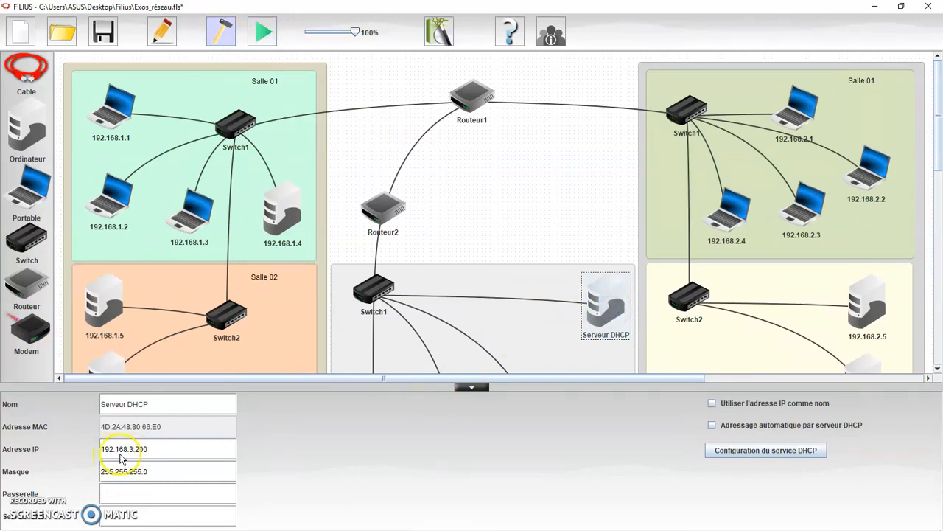
left_click(503, 188)
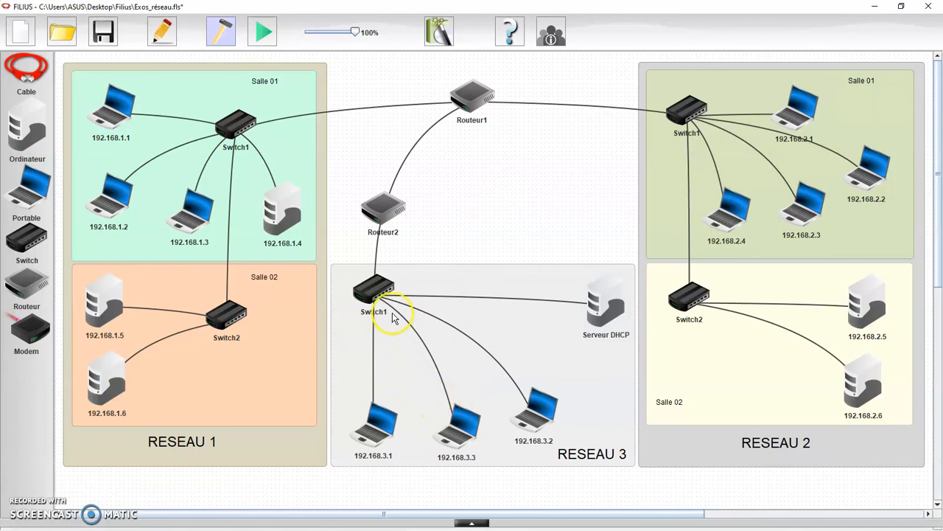